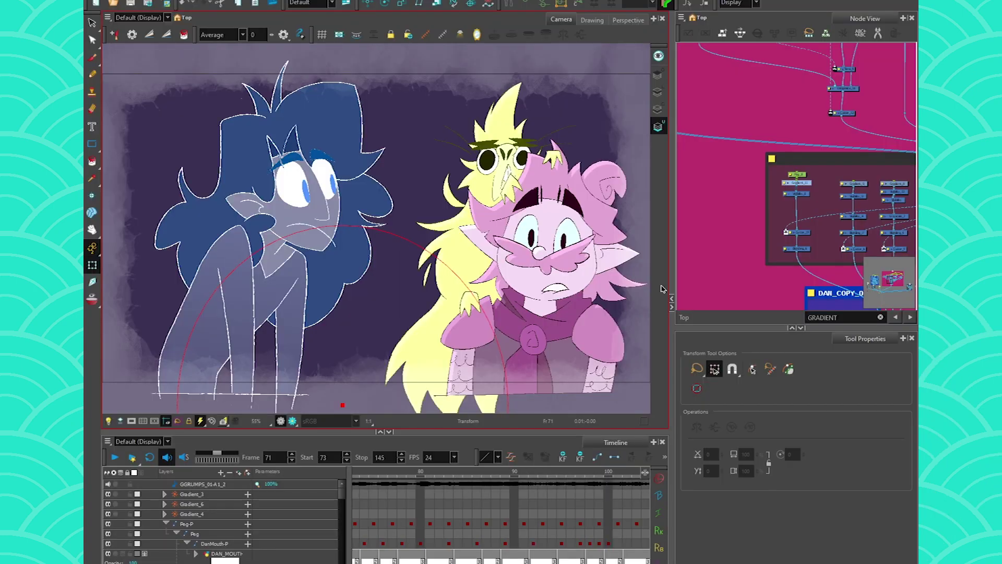
Step: Find the Gradient generator in the node search and add it to an empty area of the node network
scroll(701, 203, "up", 5)
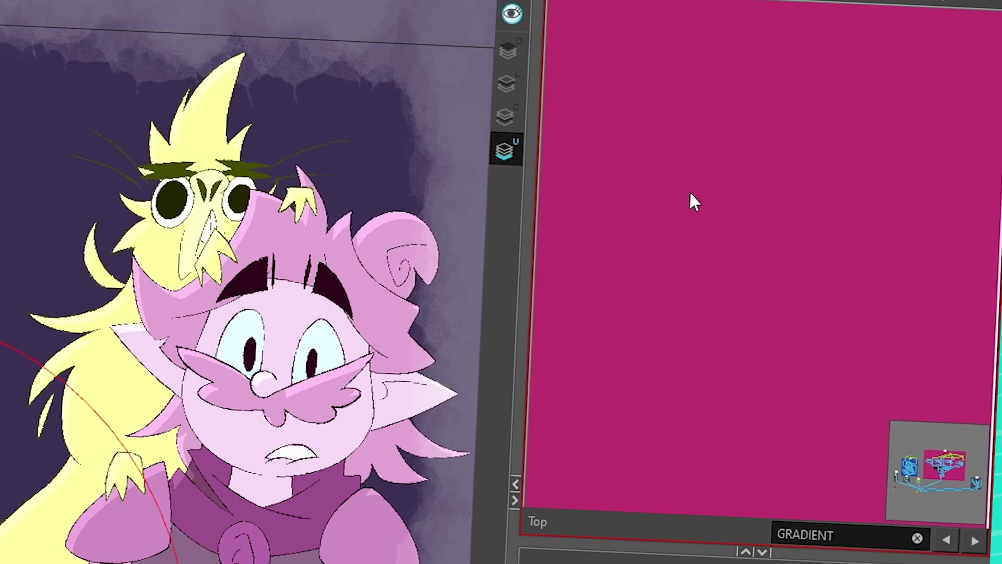
key("Tab")
type("G")
key("BackSpace")
type("GRAD")
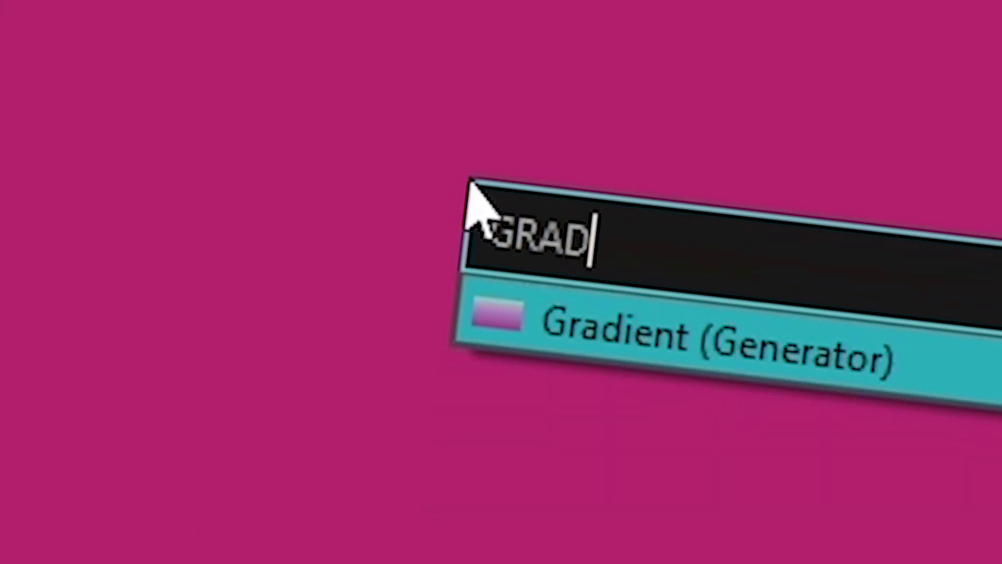
type("I")
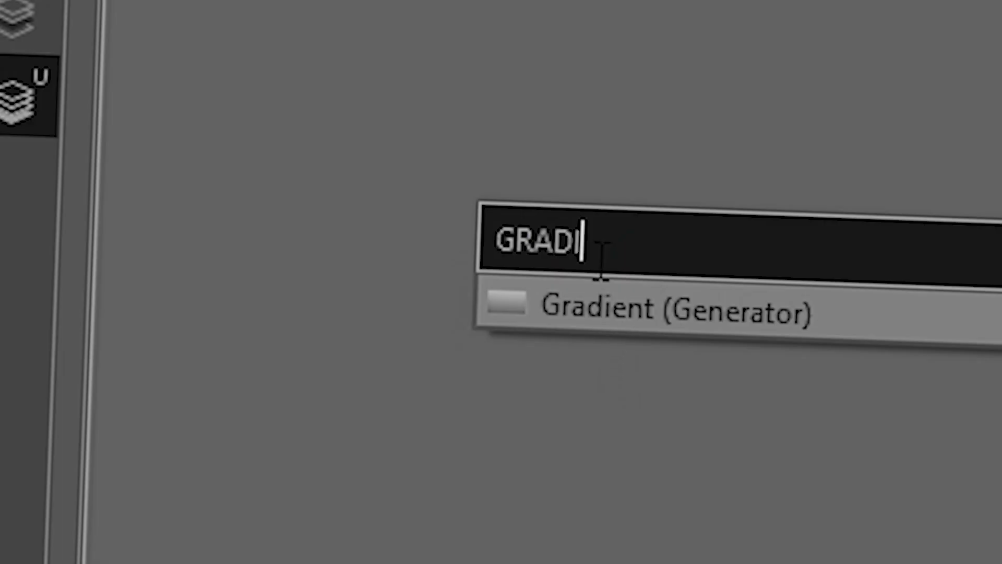
type("E")
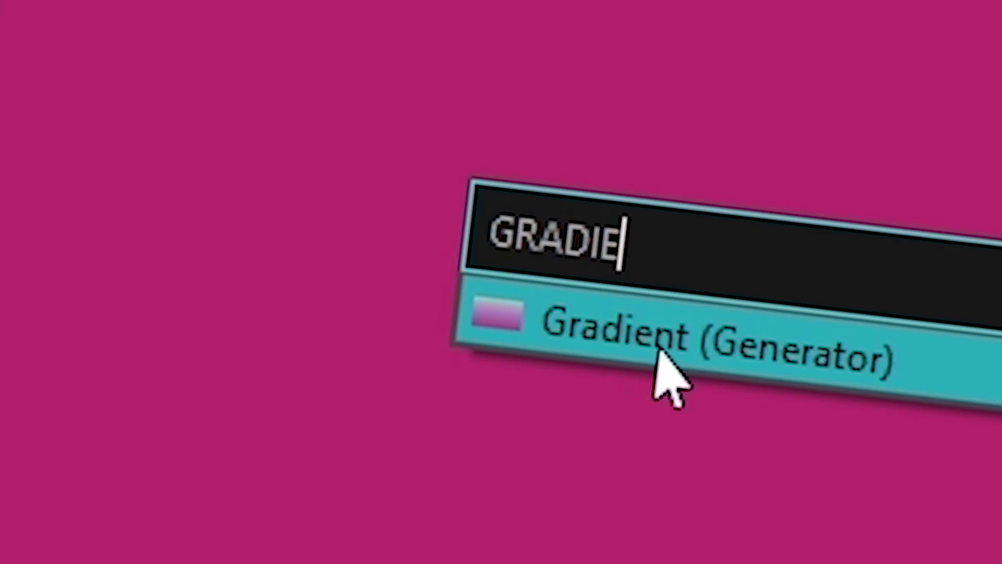
key("BackSpace")
type("A")
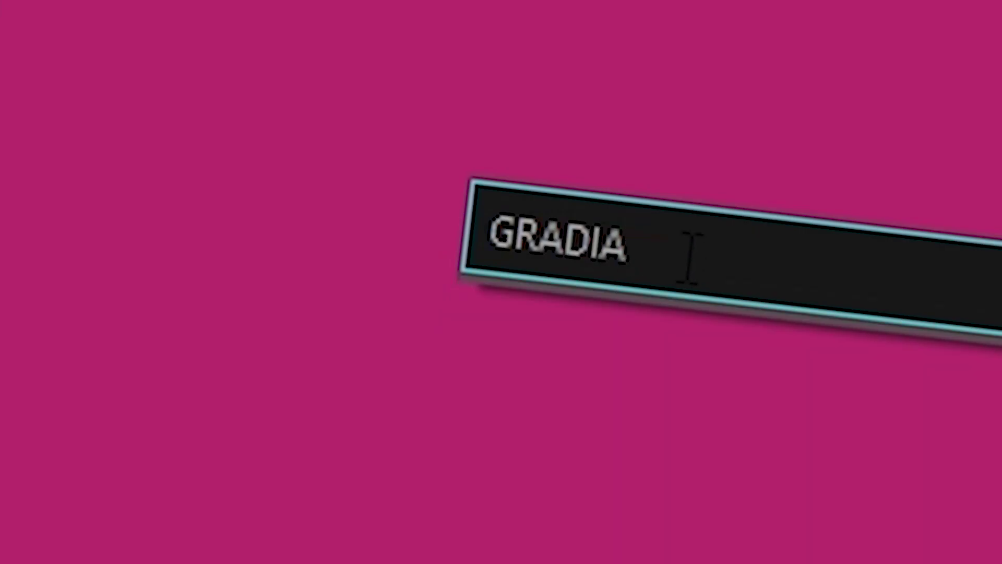
key("BackSpace")
type("E")
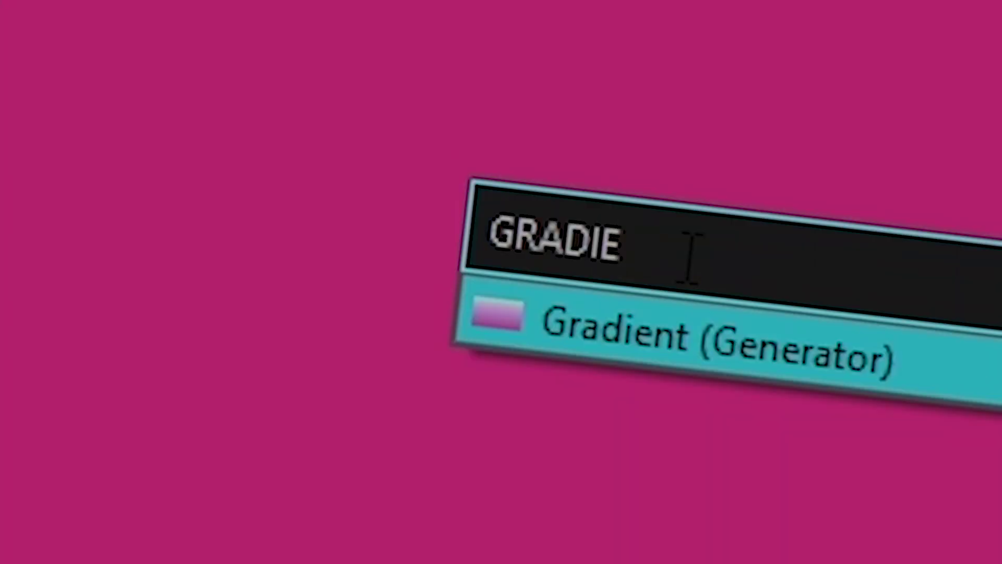
type("NT")
left_click(731, 351)
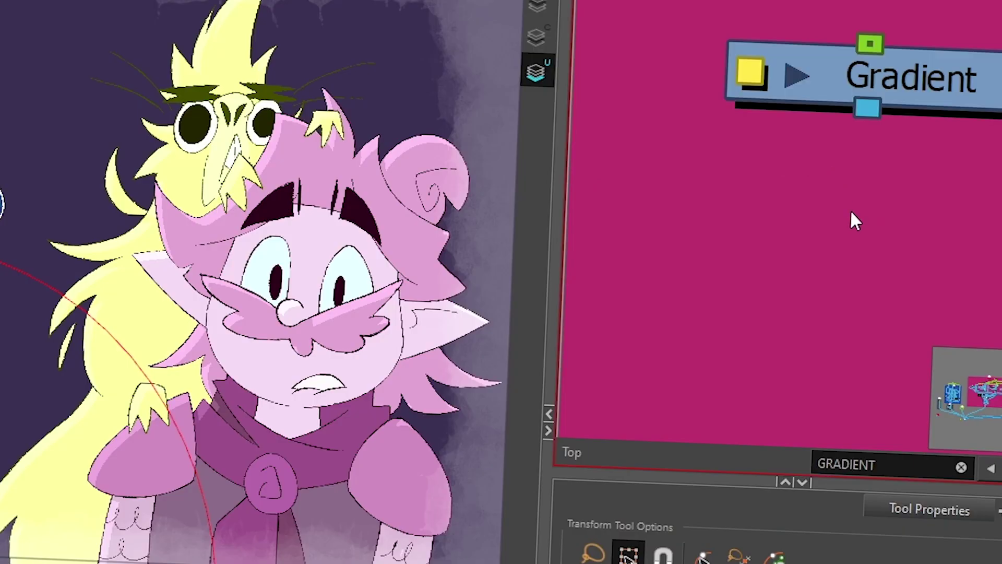
Step: Connect the Gradient node to the Composite's leftmost input and place it above and to the side of the Composite
left_click_drag(896, 104, 832, 201)
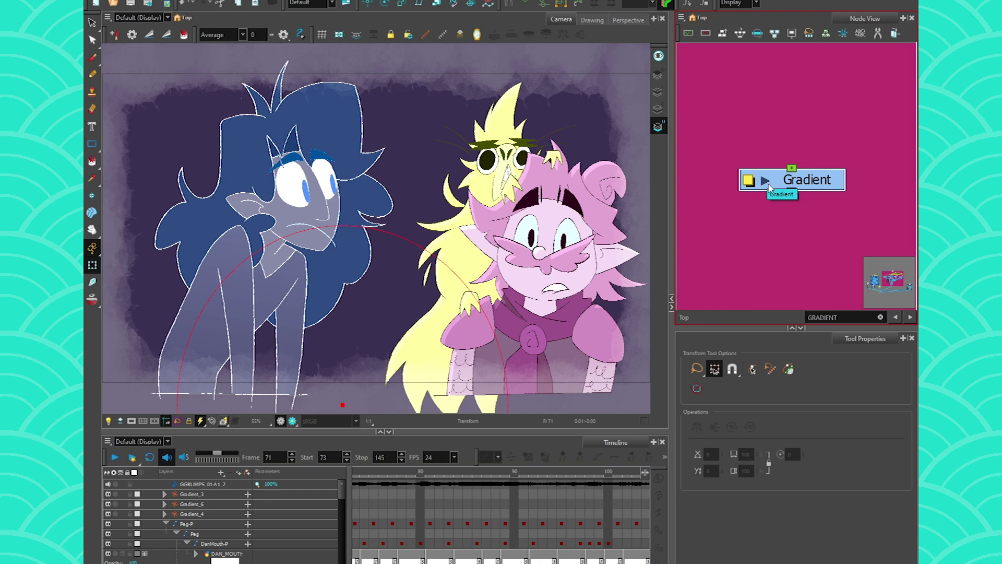
scroll(768, 185, "down", 2)
left_click_drag(789, 185, 779, 142)
left_click_drag(778, 142, 792, 171)
left_click_drag(769, 117, 817, 245)
left_click_drag(807, 209, 793, 139)
scroll(774, 128, "down", 2)
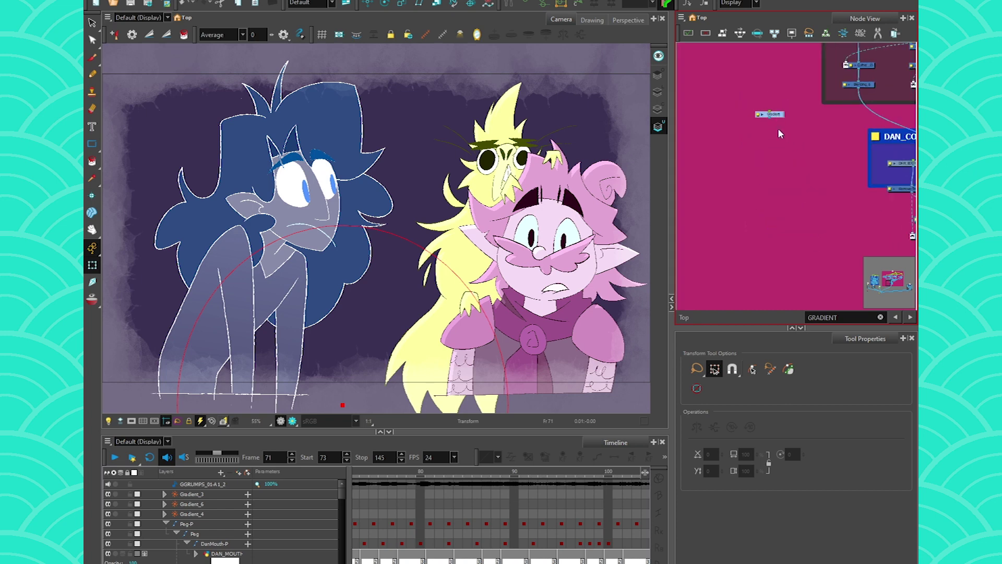
left_click_drag(820, 283, 794, 176)
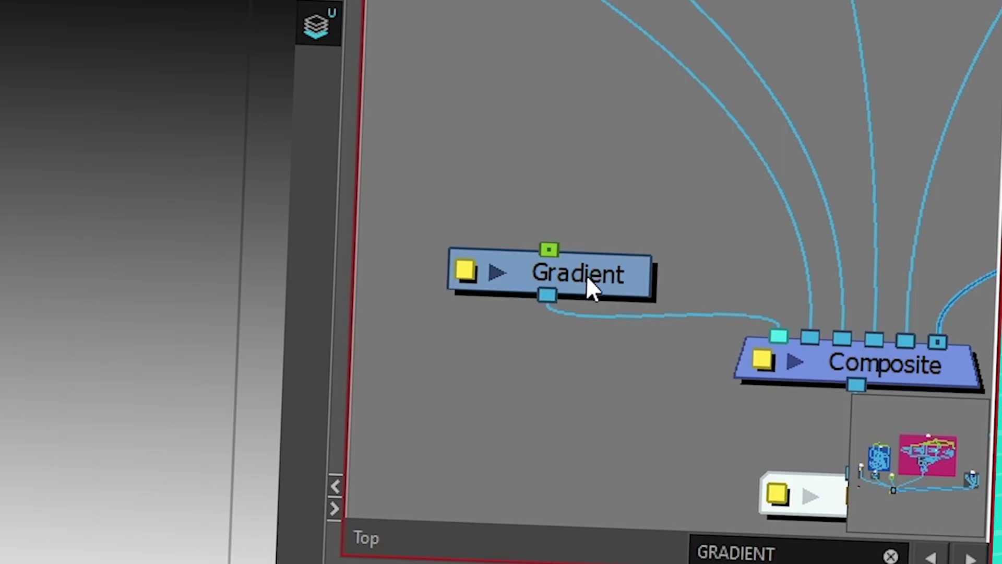
left_click_drag(586, 277, 579, 188)
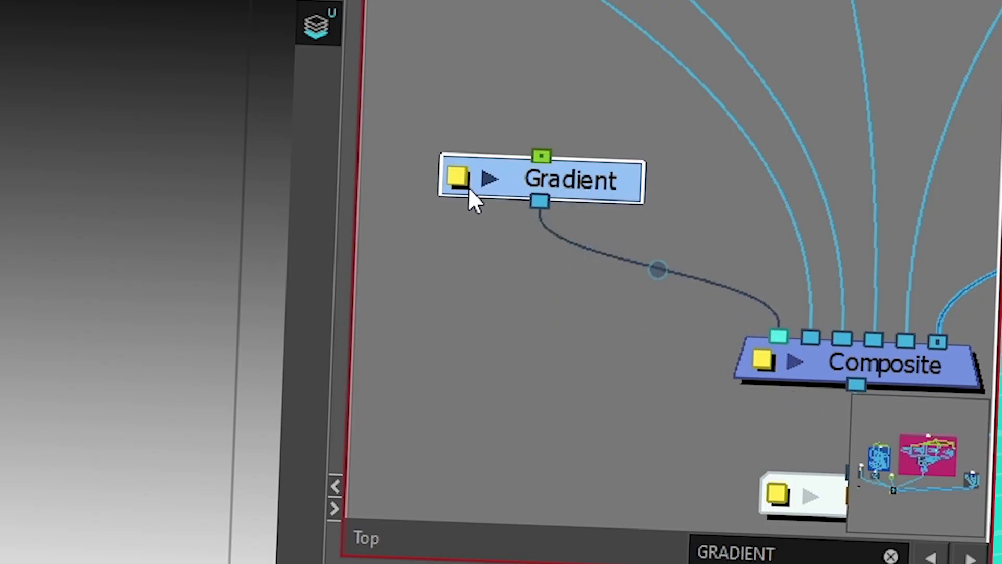
Step: Open the Gradient node's layer properties and move the dialog so the gradient stays visible
left_click(473, 277)
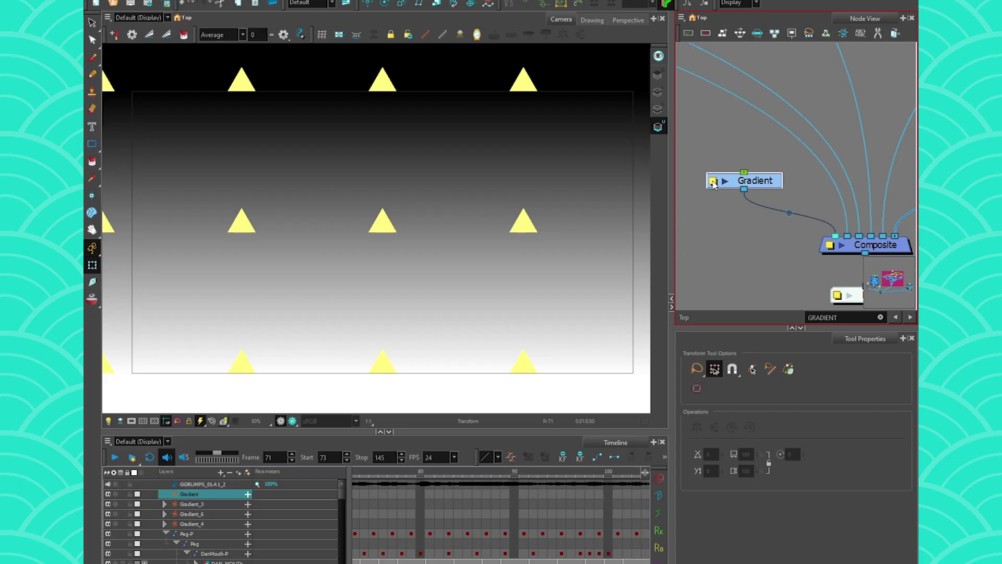
left_click(713, 181)
left_click_drag(615, 261, 658, 57)
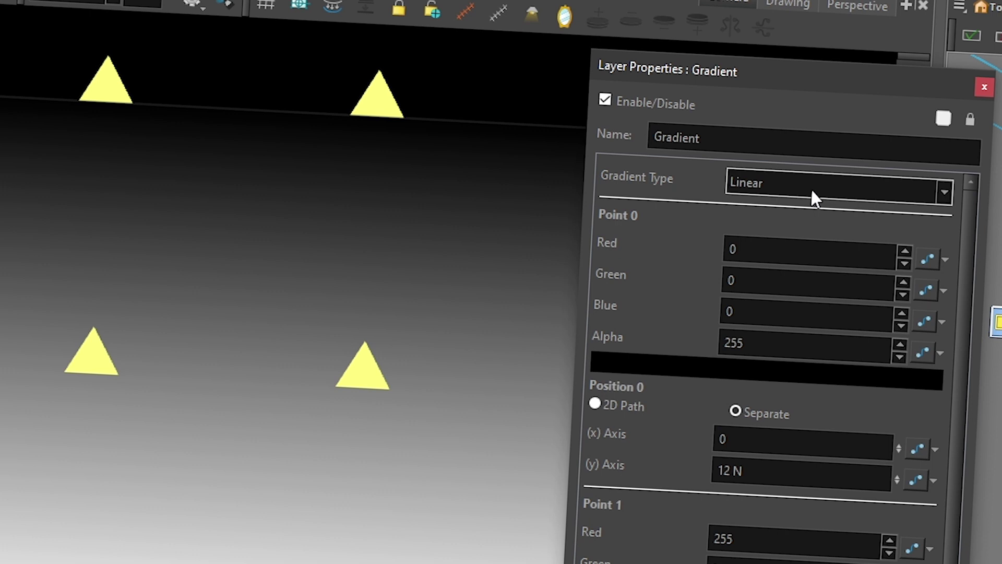
Step: Try the Radial gradient type and switch the type back to Linear
left_click(809, 186)
left_click(797, 222)
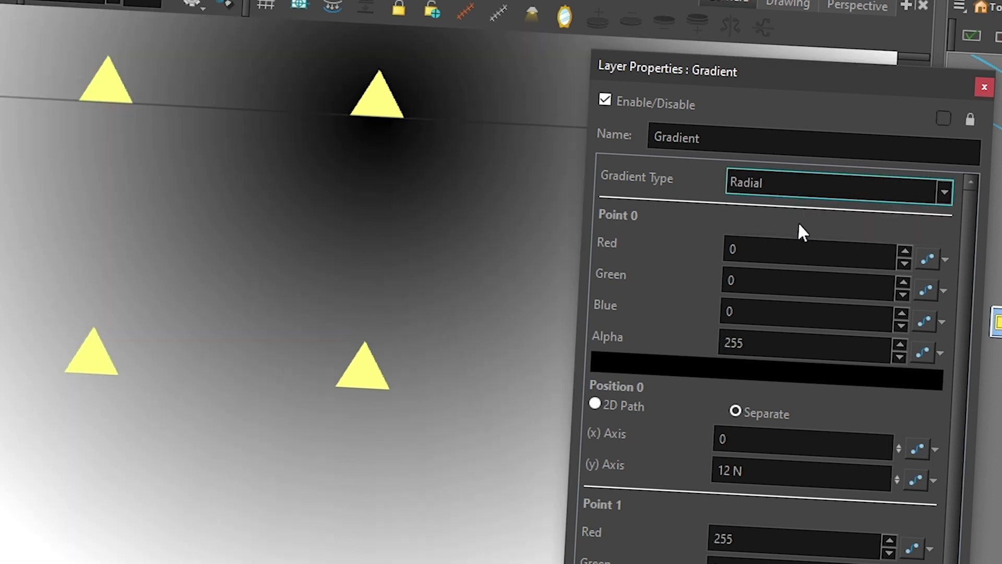
left_click(795, 193)
left_click(788, 202)
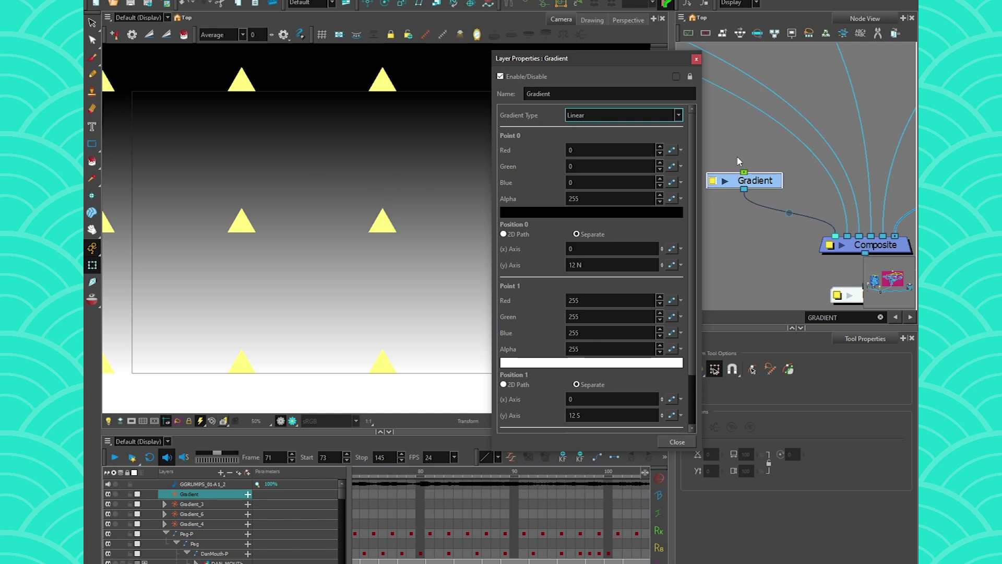
Step: Search the node list for "colour" and pick the Colour-Card generator above the Gradient node
left_click(731, 80)
key("Tab")
type("colour")
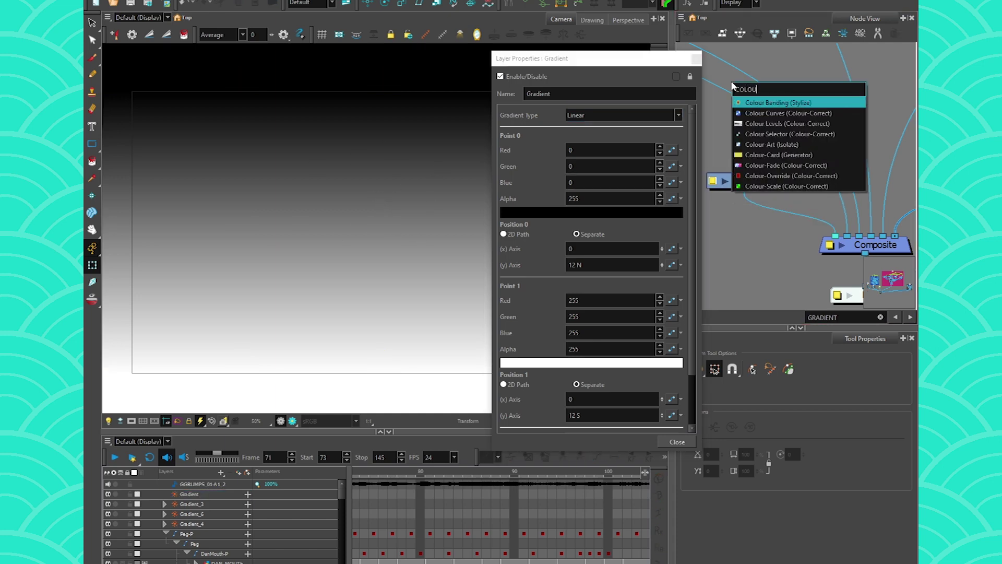
left_click(774, 155)
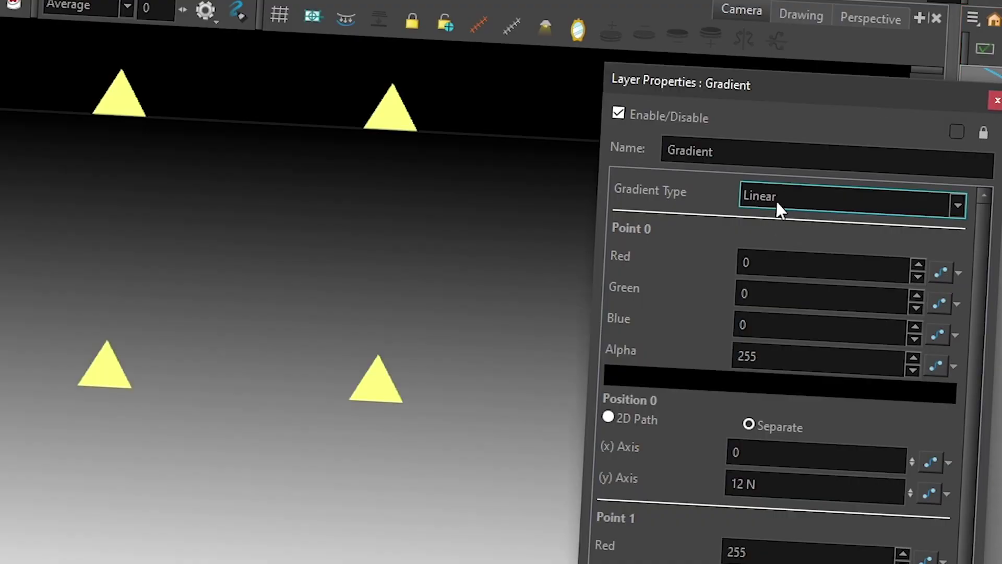
Step: Go through the Linear and Radial gradient type options again, finishing on Linear
left_click(775, 201)
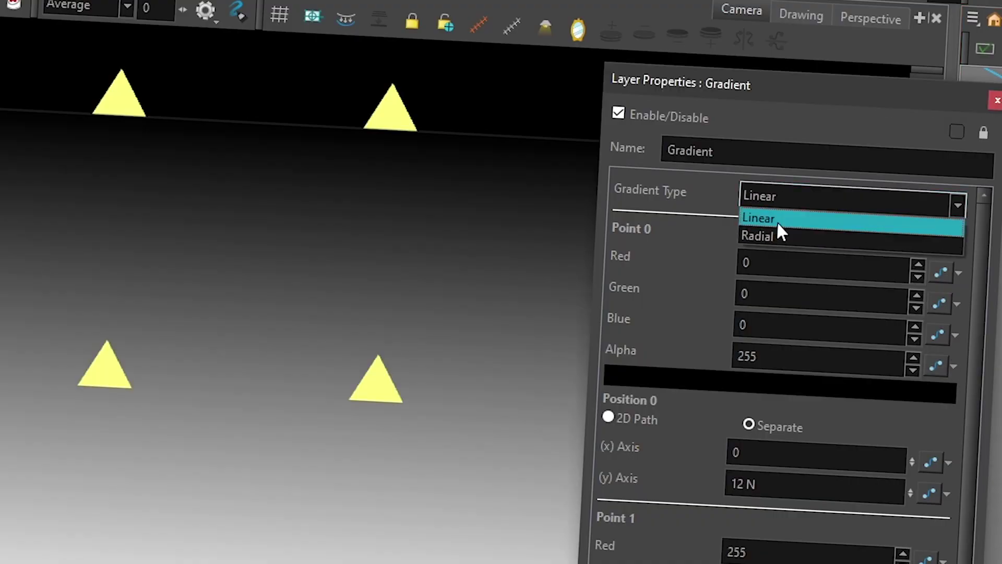
left_click(779, 230)
left_click(778, 200)
left_click(779, 216)
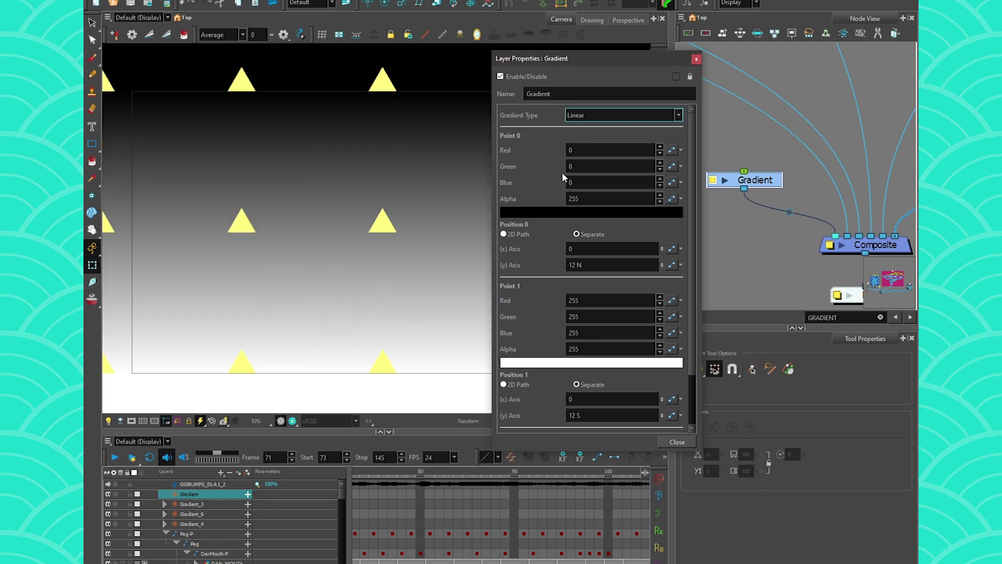
Step: Try colours for Point 0 in the colour picker, finishing on black, and close the picker
left_click(550, 212)
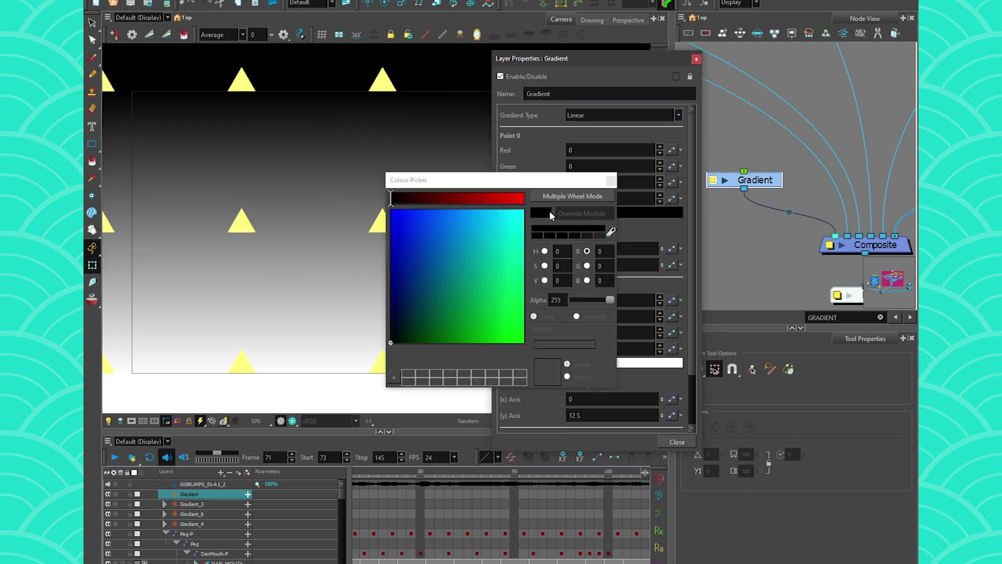
left_click_drag(438, 282, 342, 376)
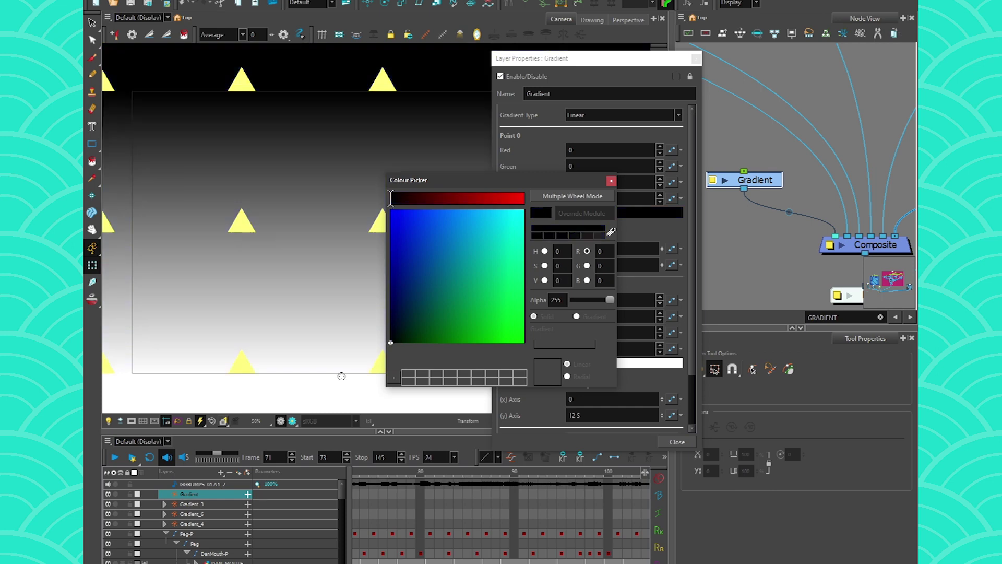
left_click(611, 180)
Step: Set the alpha of the gradient's Point 0 to 0
scroll(543, 357, "down", 2)
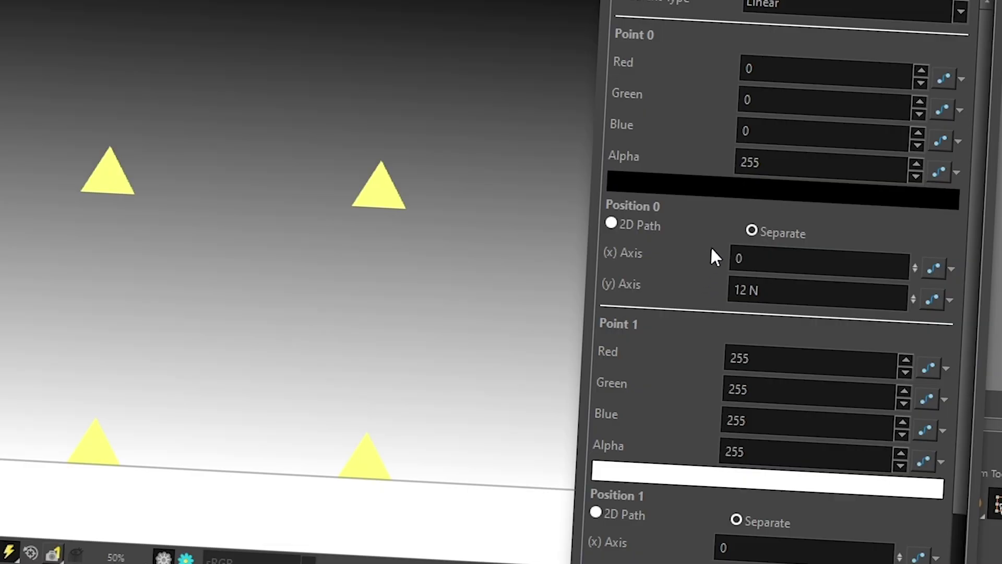
left_click_drag(983, 170, 985, 204)
double_click(751, 128)
type("0")
key("Return")
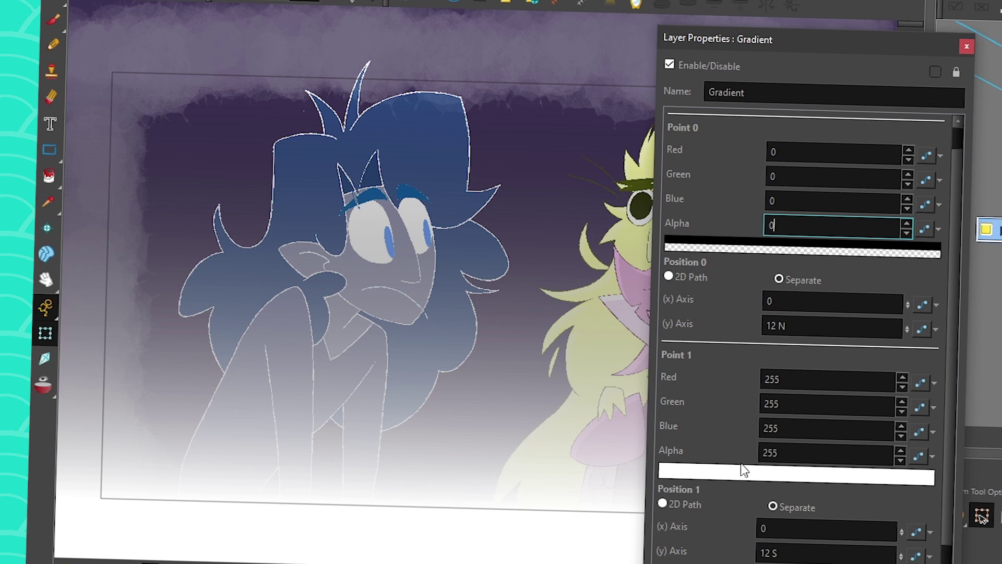
Step: Switch the transparent Point 0 colour between white and black to compare the fades, finishing on white
left_click(712, 238)
left_click_drag(741, 225, 999, 152)
left_click(999, 256)
left_click(780, 197)
left_click_drag(763, 156, 685, 99)
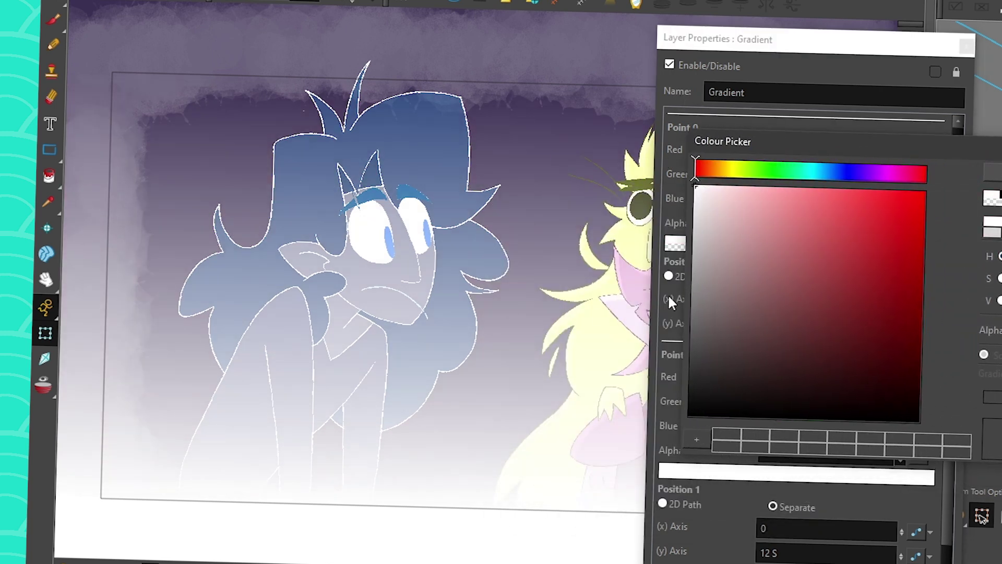
mouse_move(720, 232)
left_mouse_down()
mouse_move(624, 495)
mouse_move(712, 128)
mouse_move(655, 495)
mouse_move(687, 68)
mouse_move(654, 493)
left_mouse_up()
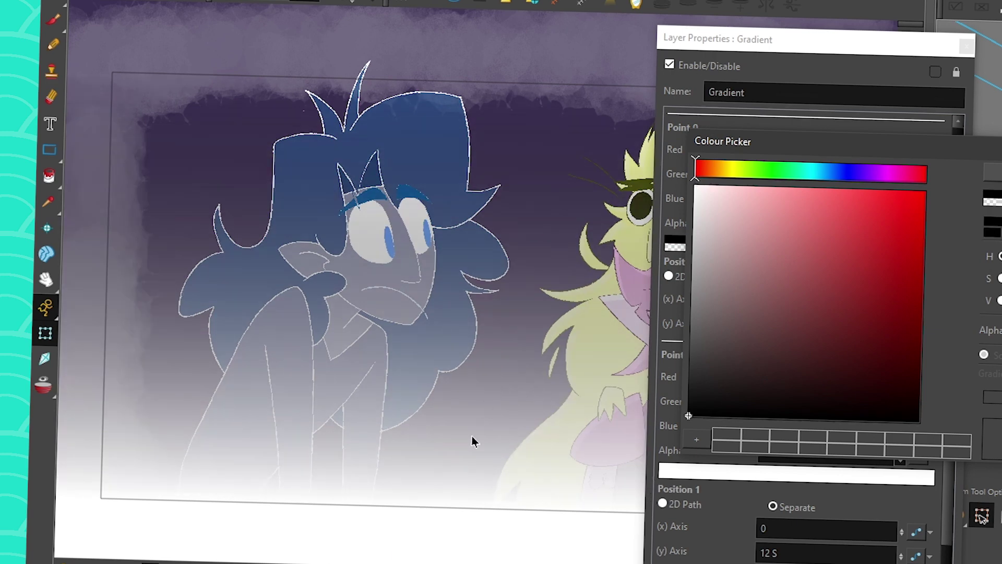
left_click_drag(712, 380, 692, 140)
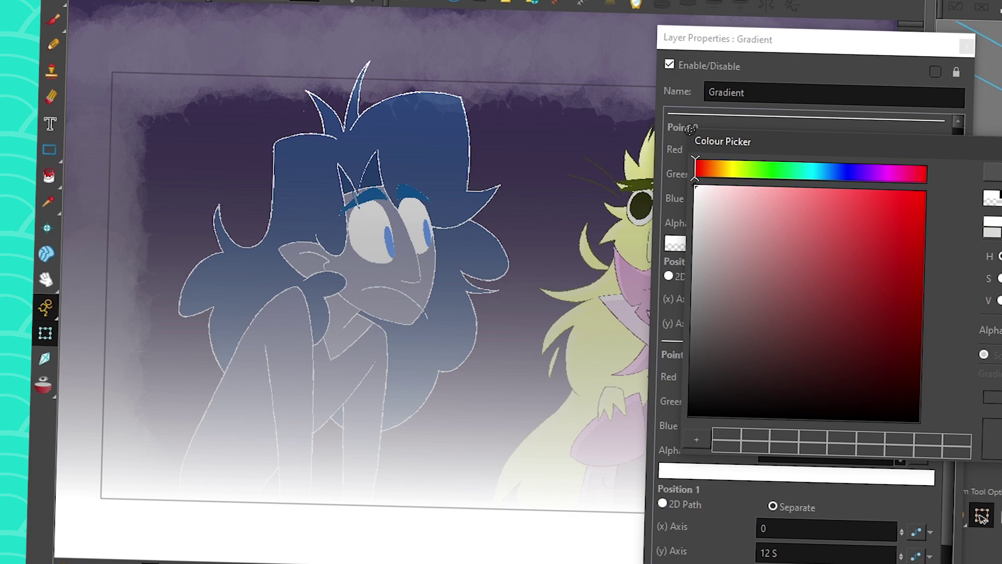
left_click(1000, 148)
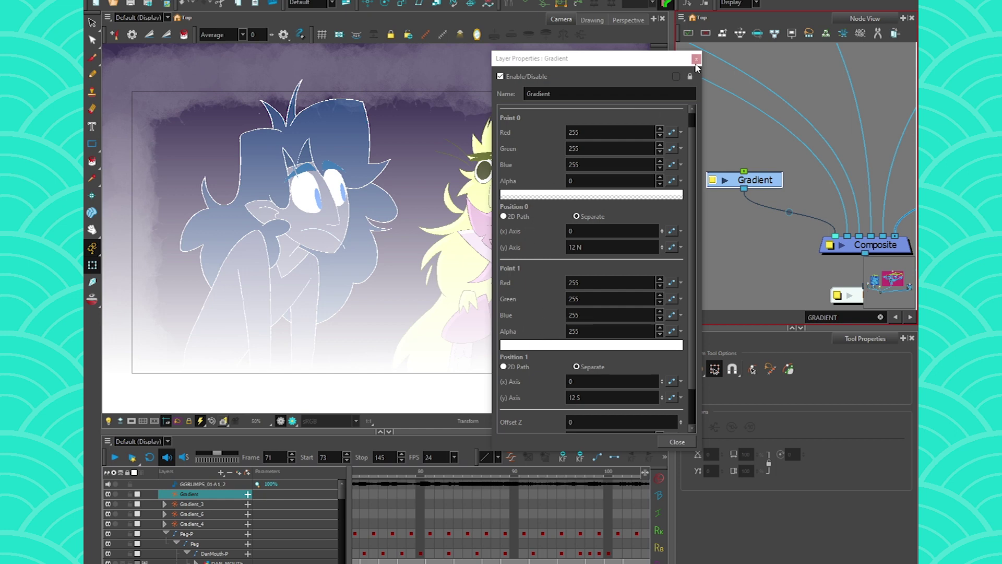
Step: Set Point 0's colour to black and its alpha to 255
left_click(629, 196)
left_click(390, 343)
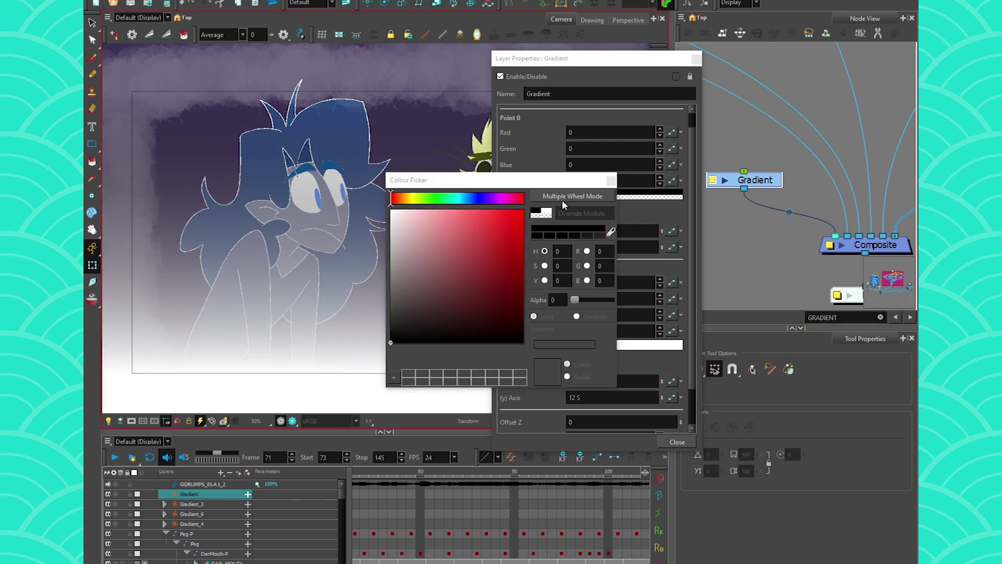
left_click(611, 180)
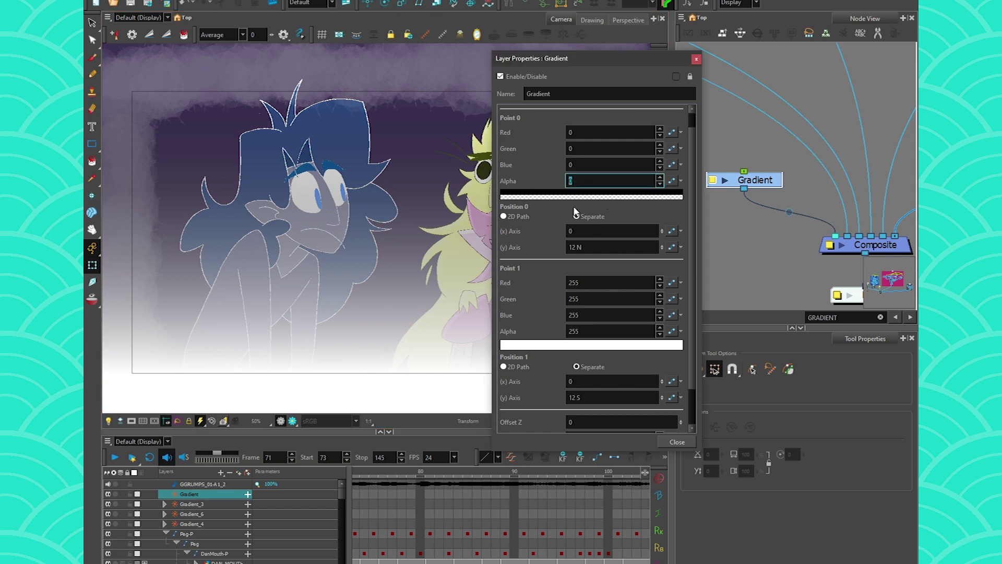
type("255")
Step: Add a Grey Scale node between the Gradient and the Composite, placed just below the Gradient
left_click(741, 202)
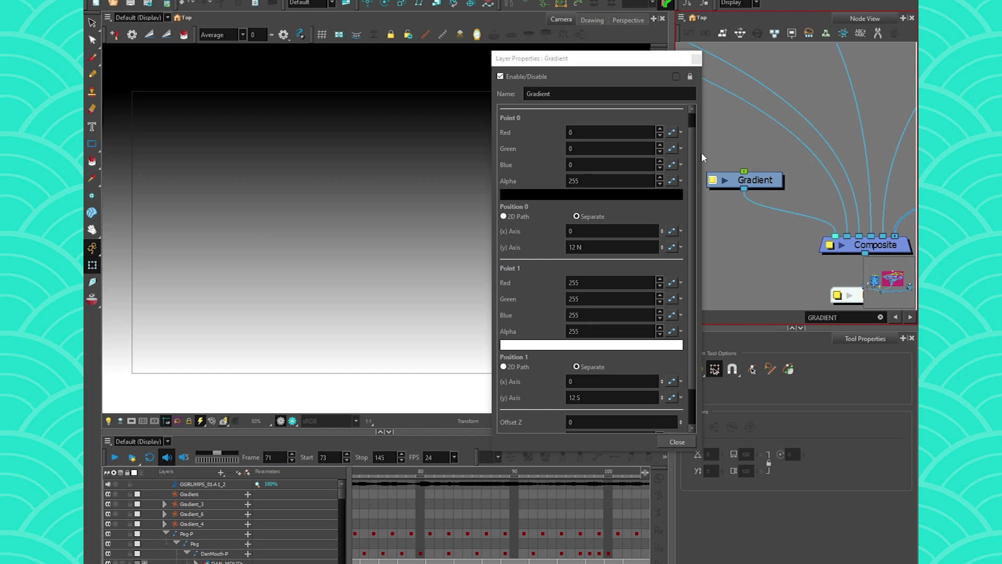
key("Tab")
type("gre")
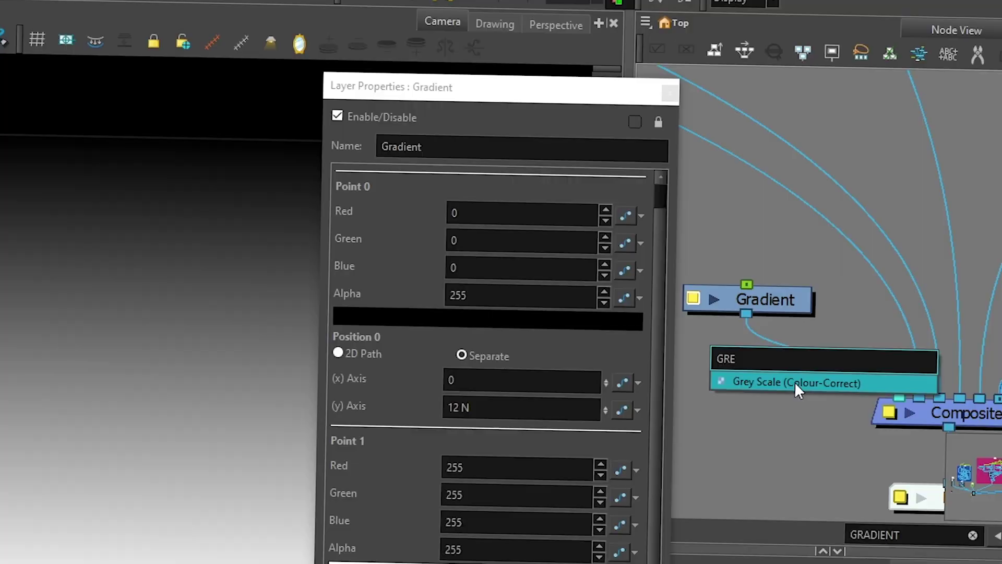
key("Return")
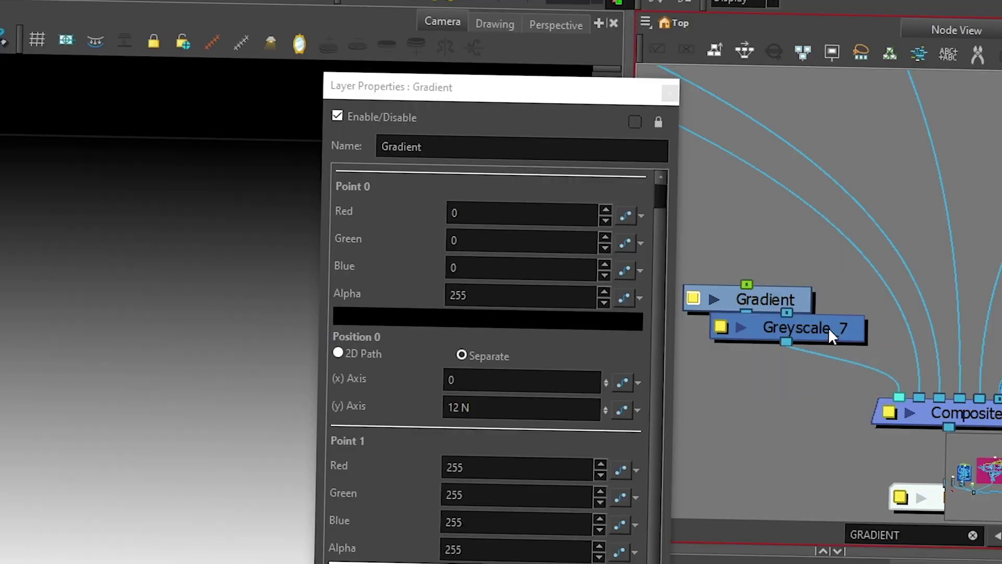
left_click(827, 349)
Step: Try Matte Output on the greyscale node, close its properties and delete the node
left_click(720, 349)
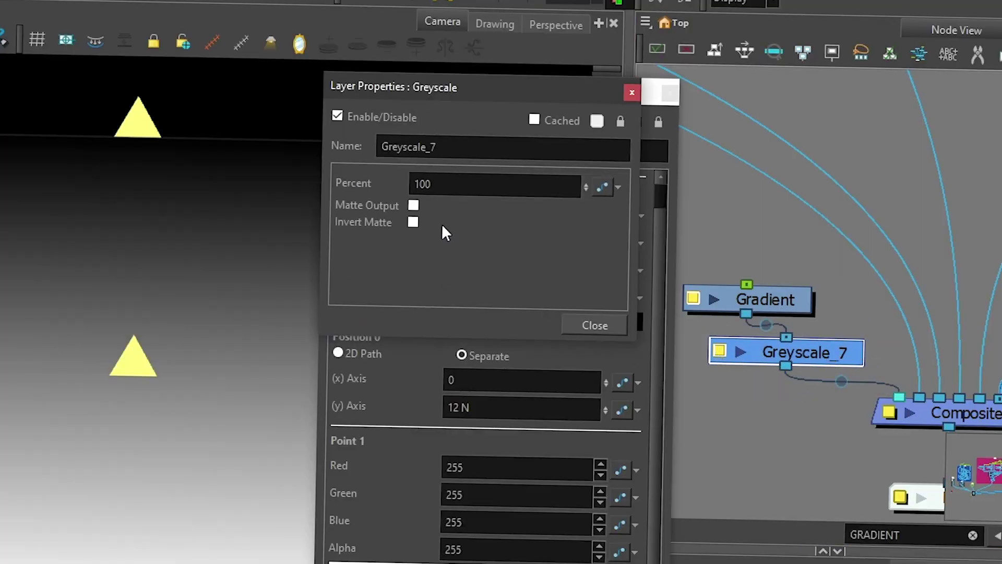
left_click(413, 205)
left_click(597, 324)
key("Delete")
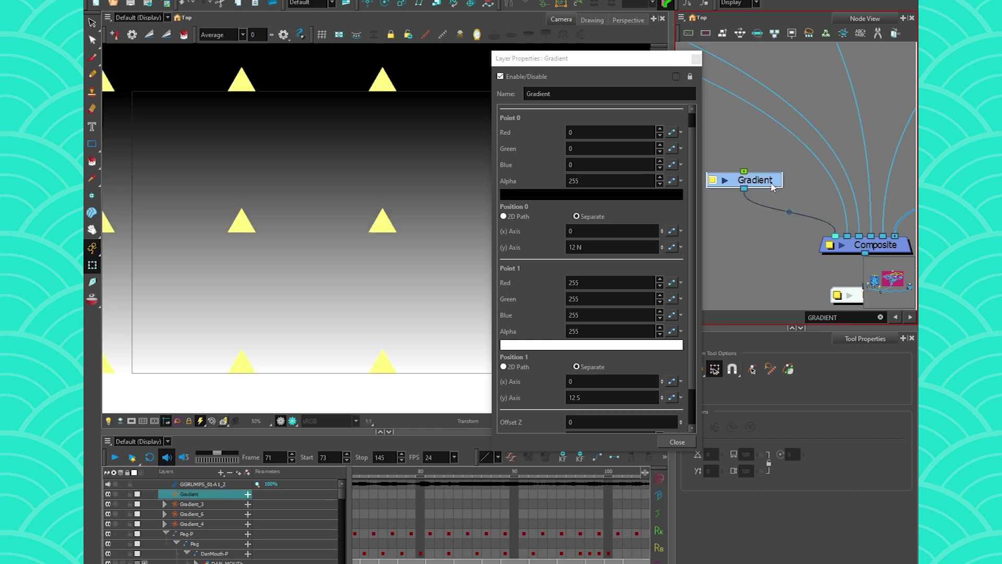
Step: Set the Gradient's Point 0 colour to white and its alpha to 0
left_click(672, 196)
left_click_drag(413, 250, 387, 206)
left_click(610, 181)
left_click_drag(592, 182, 508, 182)
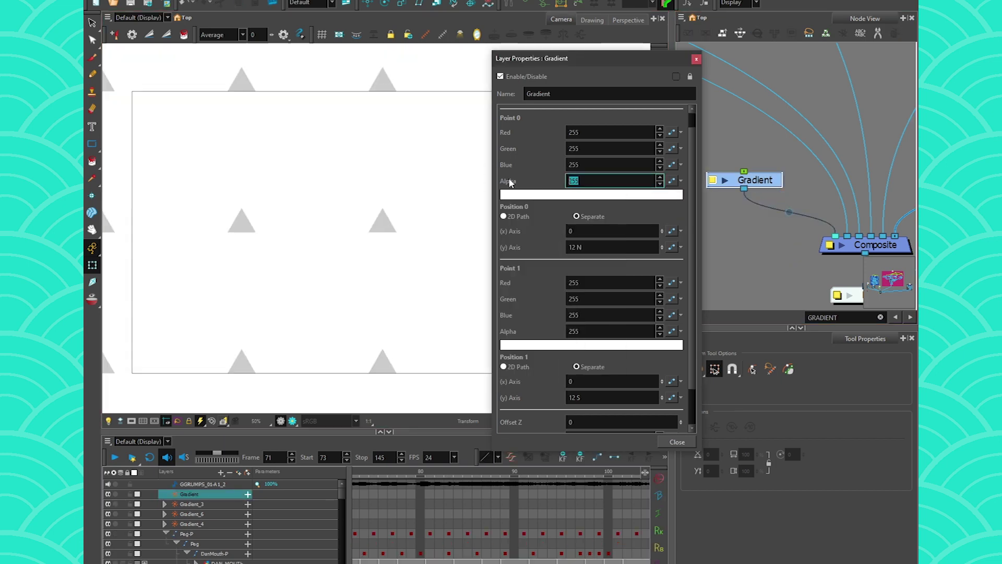
type("0")
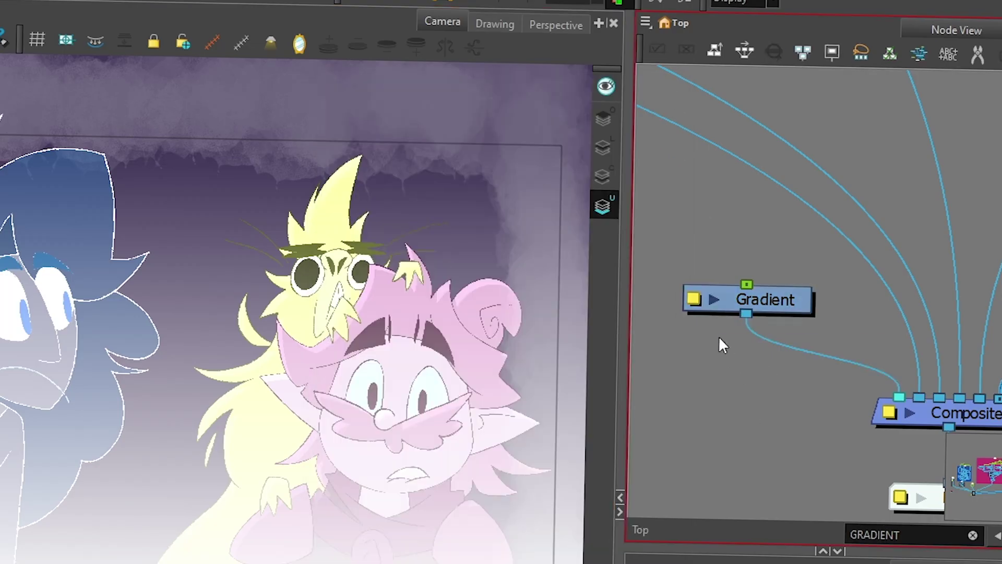
Step: Add a Blending node between the Gradient and the Composite, placed just below the Gradient
key("Tab")
type("BLEN")
left_click(762, 374)
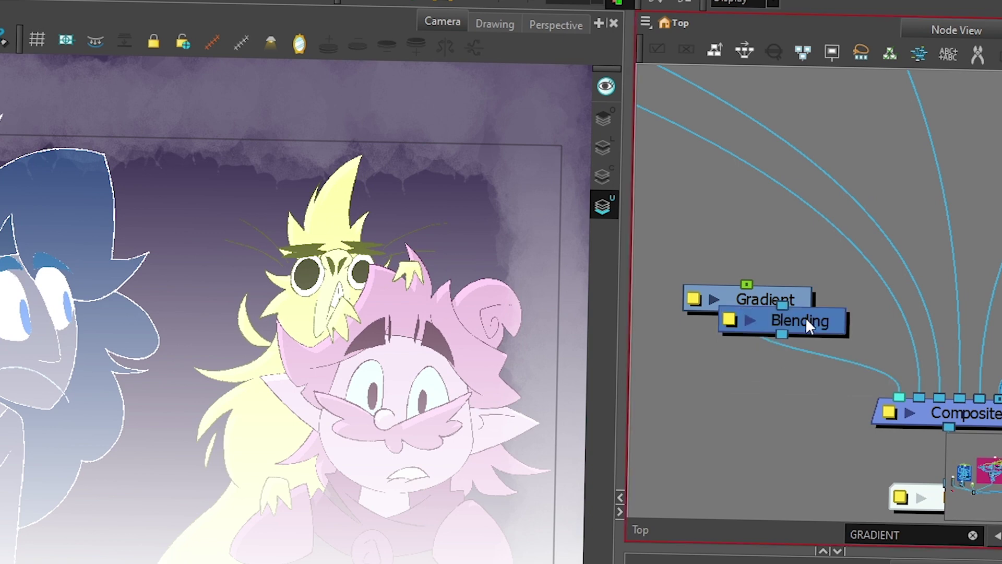
left_click(790, 347)
Step: Look through the Blending node's blend modes, close its properties and delete the node
double_click(727, 345)
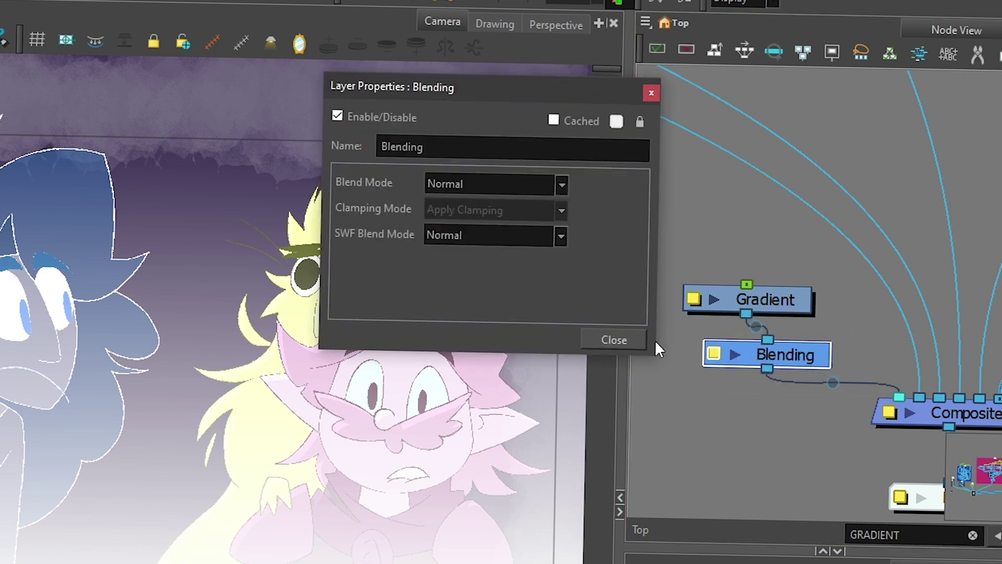
left_click(510, 187)
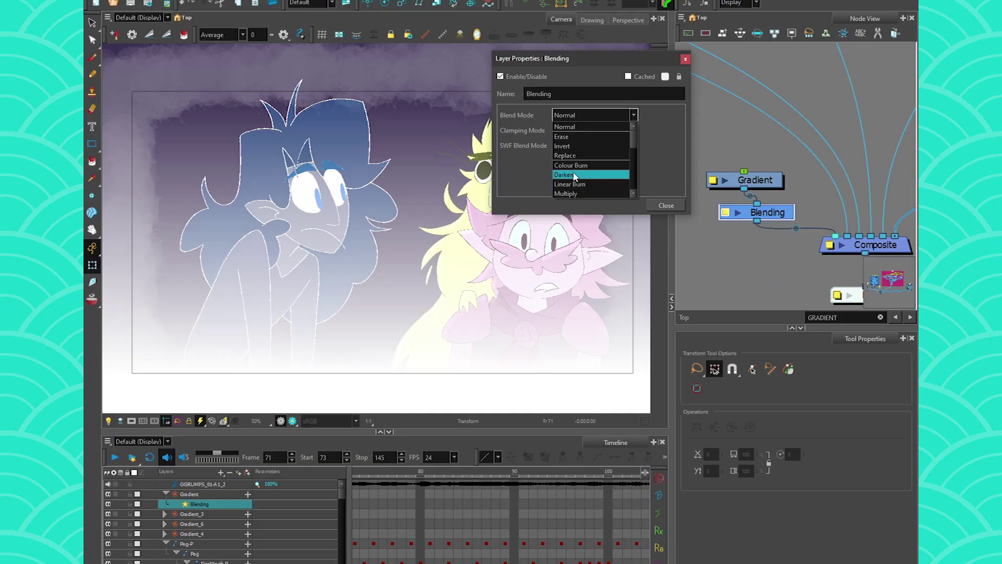
left_click(460, 284)
left_click(662, 204)
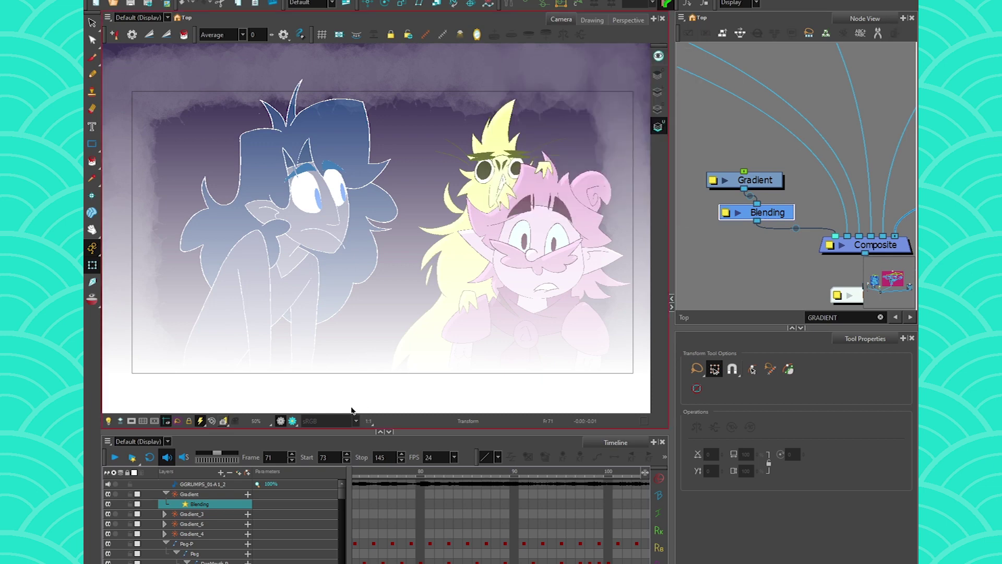
left_click_drag(771, 215, 758, 221)
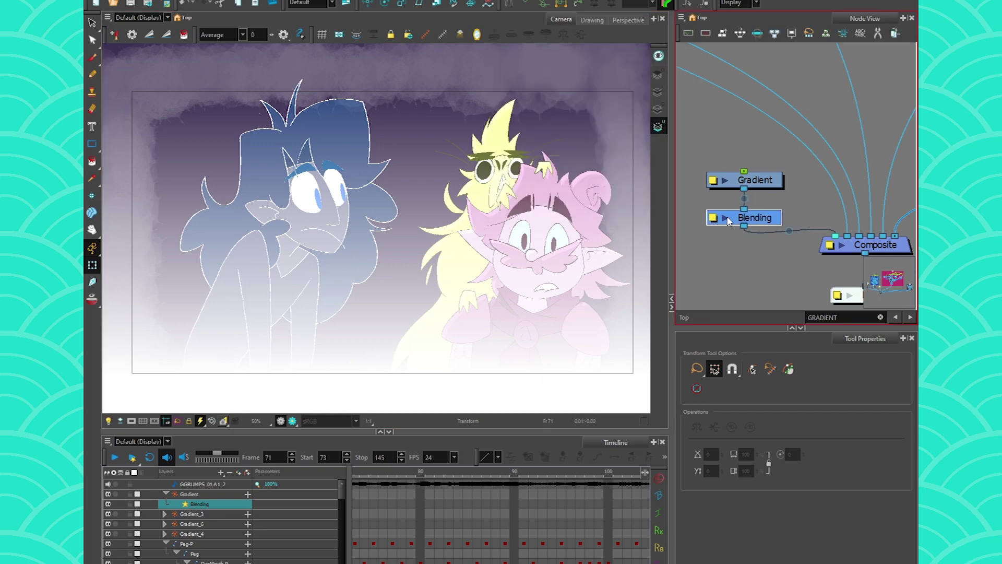
key("Delete")
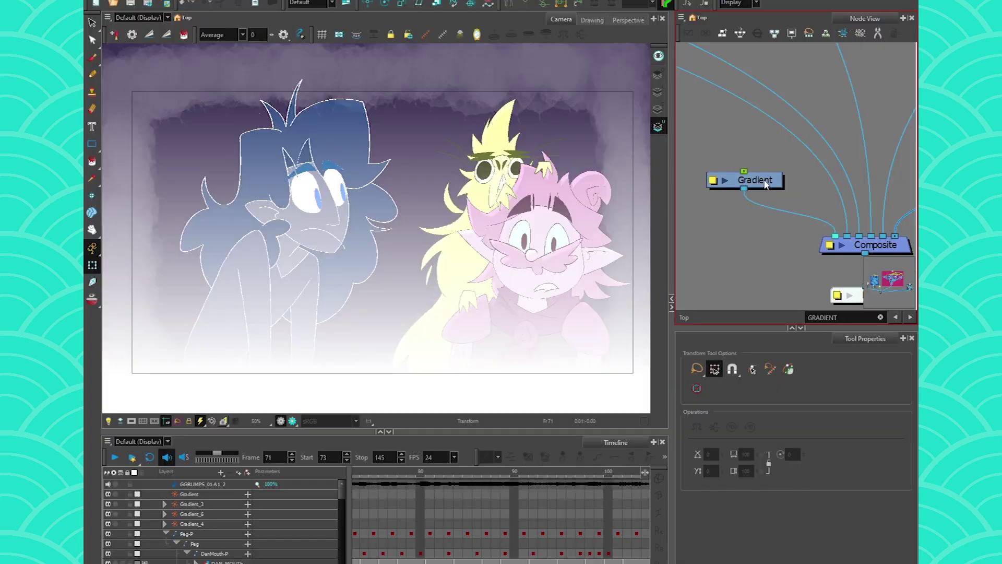
Step: Turn on Show Control for the Gradient and lower both handles, placing the Point 1 handle below the camera frame
left_click(598, 234)
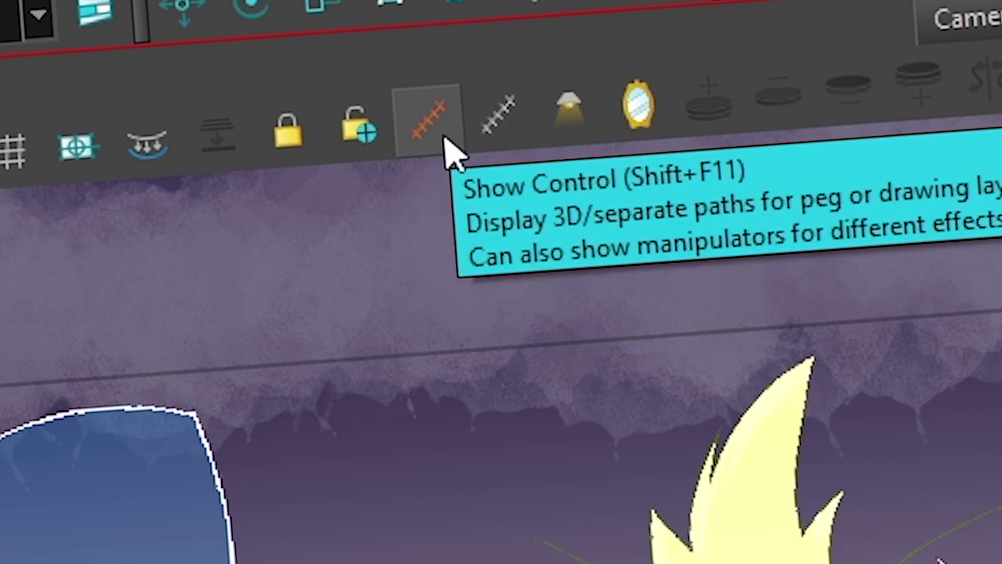
left_click(441, 139)
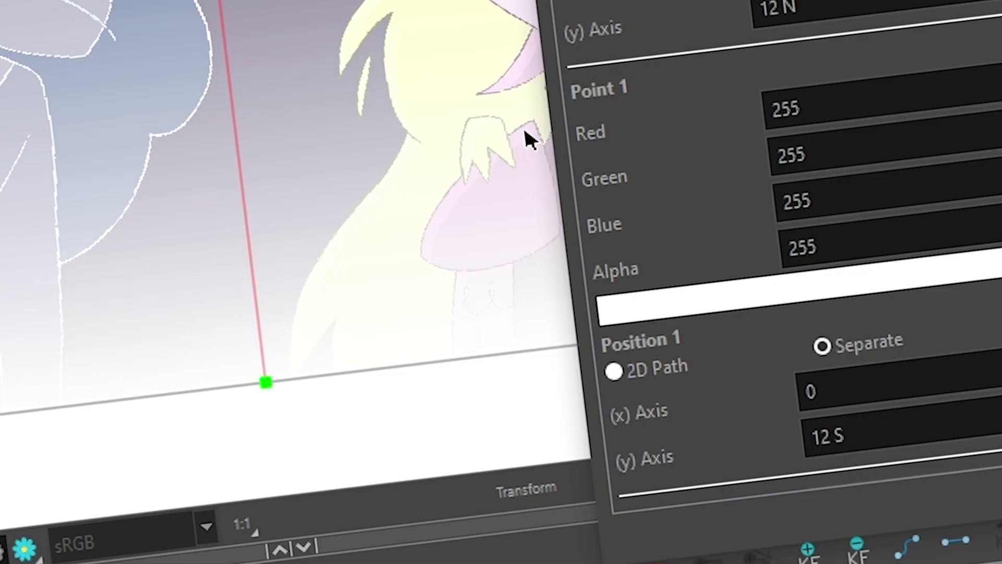
key("Escape")
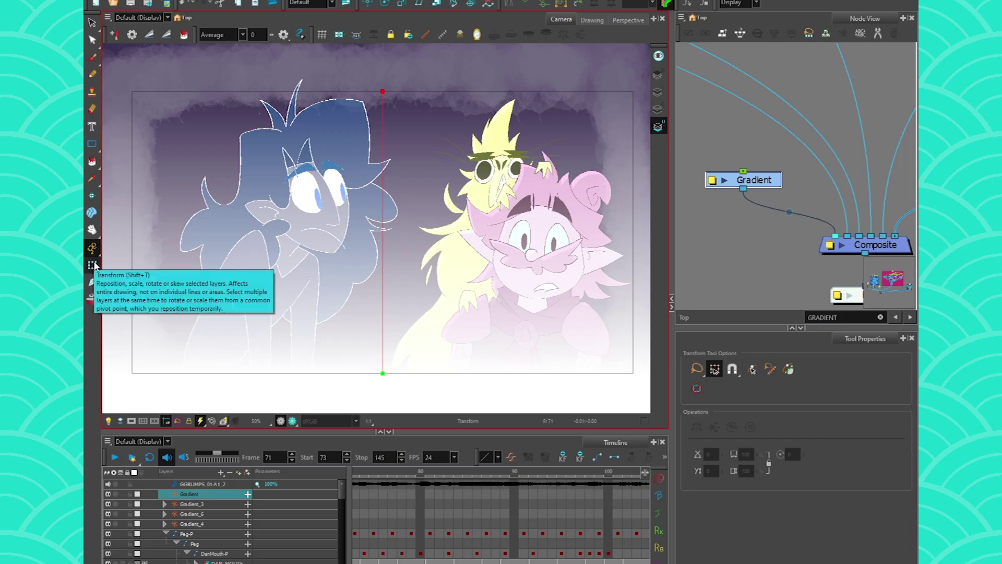
left_click_drag(383, 93, 382, 132)
left_click_drag(384, 377, 370, 394)
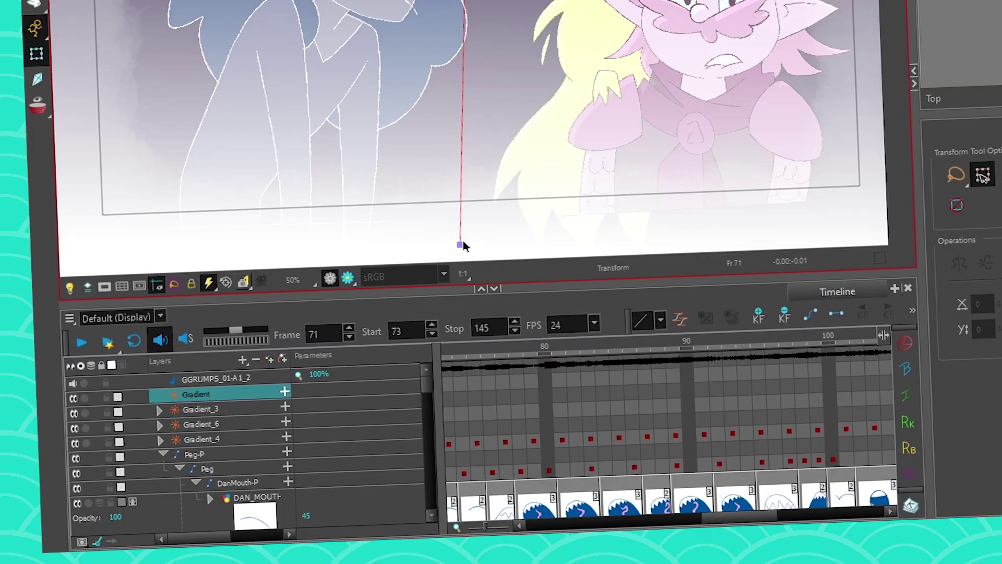
Step: Keyframe the Gradient layer at frames 71 and 58, tilting the gradient at frame 58, and scrub between the keys
left_click(617, 393)
left_click_drag(746, 512, 686, 368)
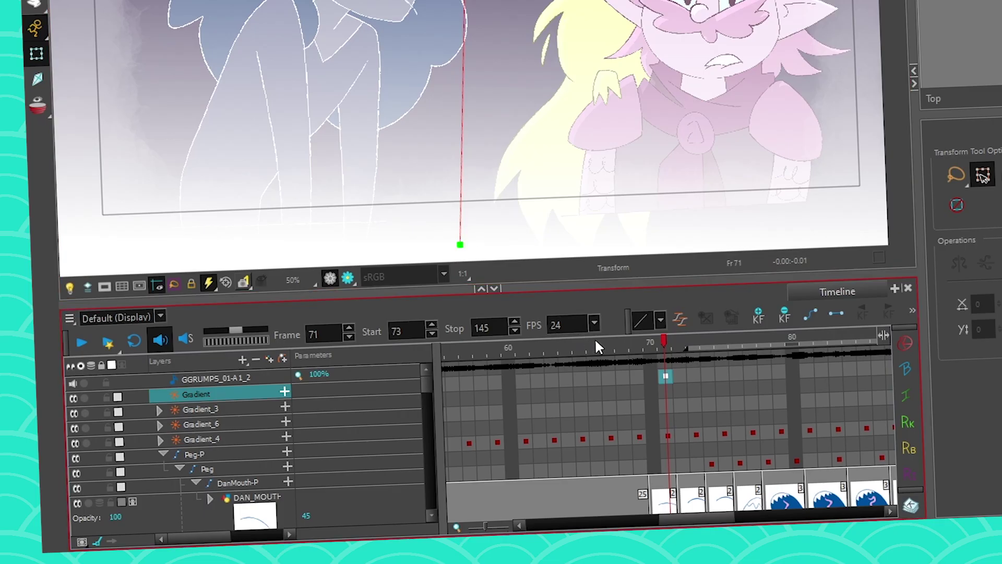
left_click_drag(595, 342, 709, 345)
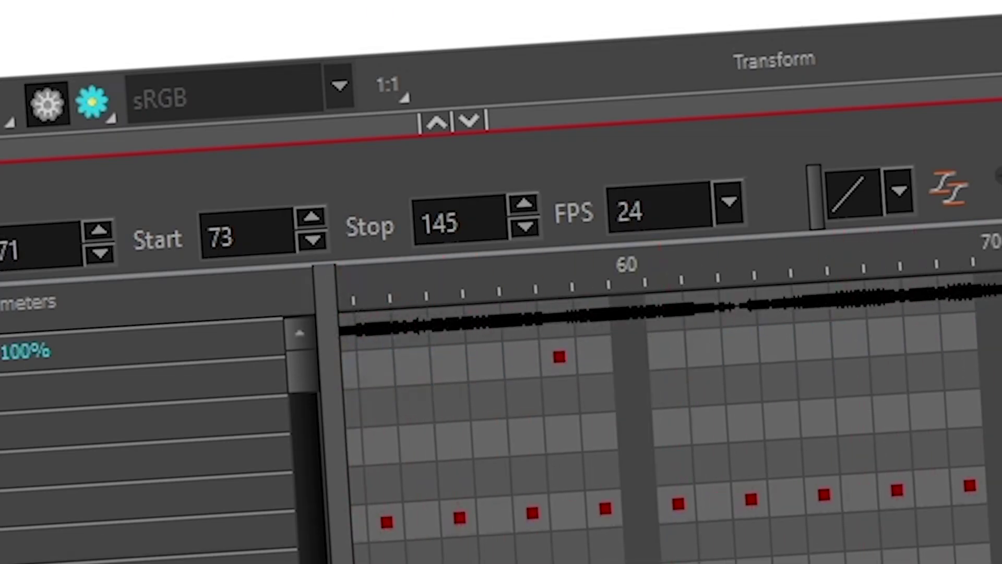
left_click_drag(1001, 259, 557, 344)
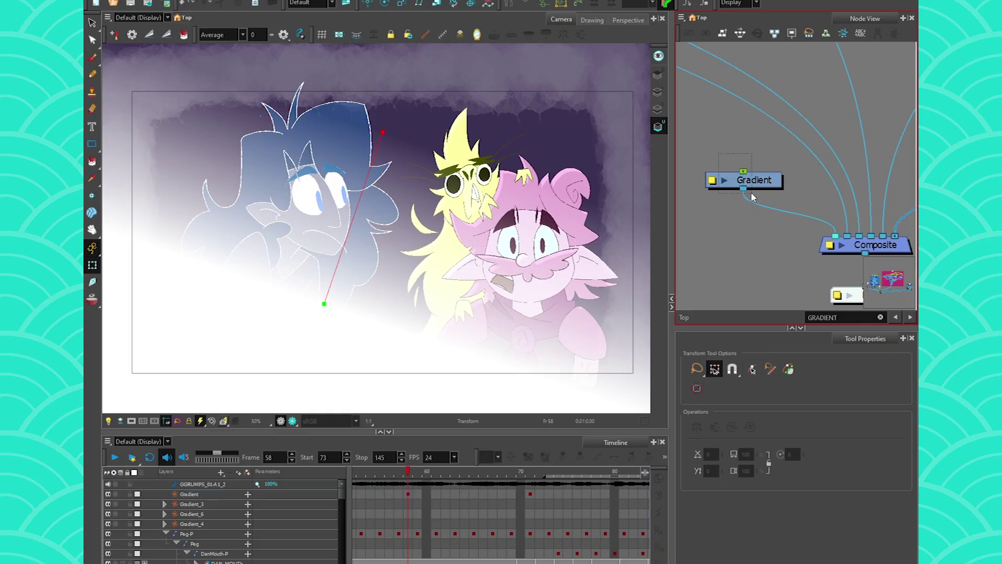
Step: Delete the Gradient node attached to the Composite
left_click(751, 188)
key("Delete")
Step: Find the magenta node group and select the Gradient_11 node beneath Peg_8
scroll(737, 172, "down", 1)
left_click_drag(747, 145, 829, 327)
scroll(834, 115, "down", 3)
left_click_drag(835, 113, 799, 281)
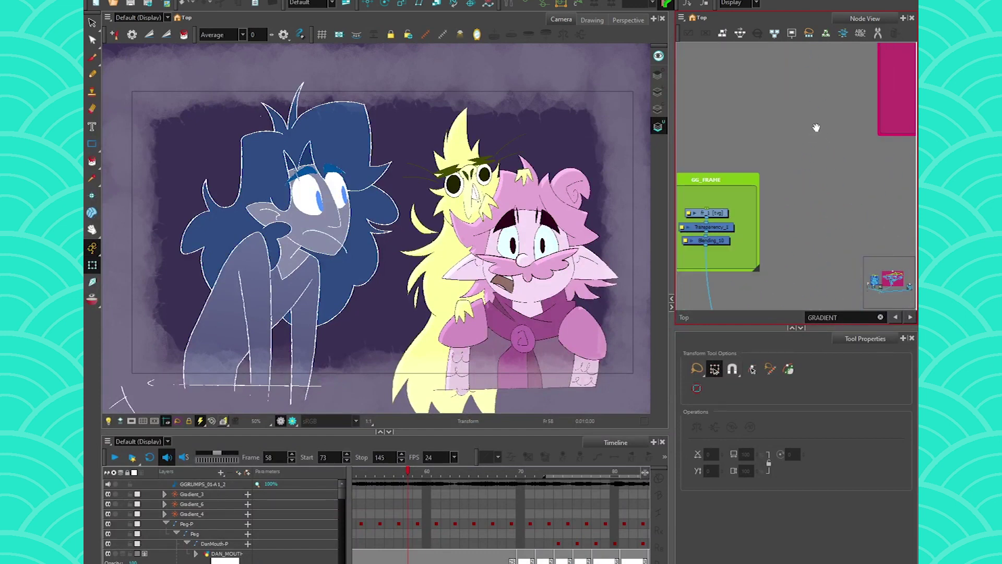
left_click_drag(816, 128, 693, 264)
left_click_drag(803, 152, 681, 260)
left_click_drag(831, 170, 691, 253)
left_click_drag(874, 154, 742, 183)
scroll(760, 157, "up", 1)
scroll(739, 171, "up", 5)
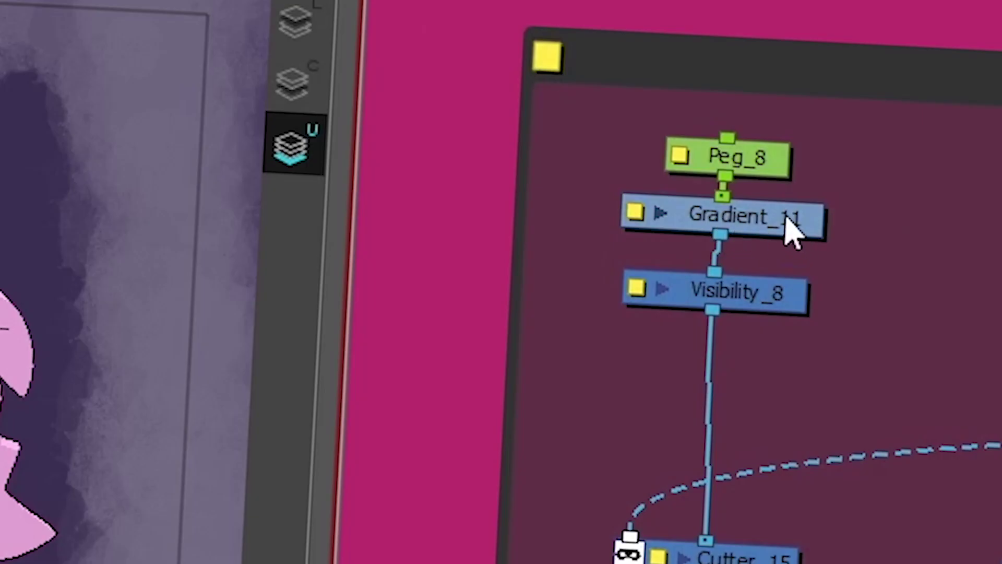
left_click(784, 216)
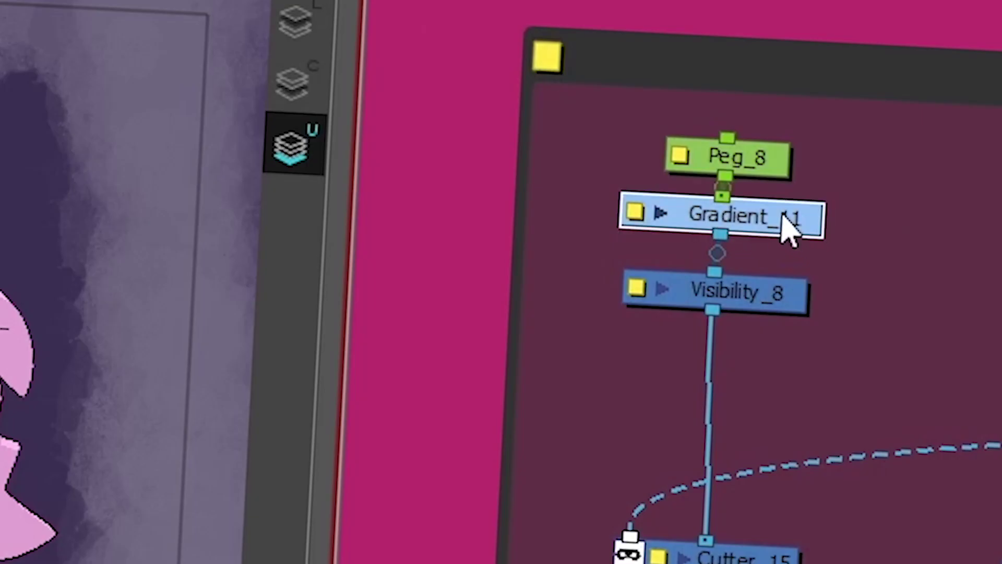
Step: Disable the Visibility_8 and Cutter_15 nodes below Gradient_11
left_click(753, 309)
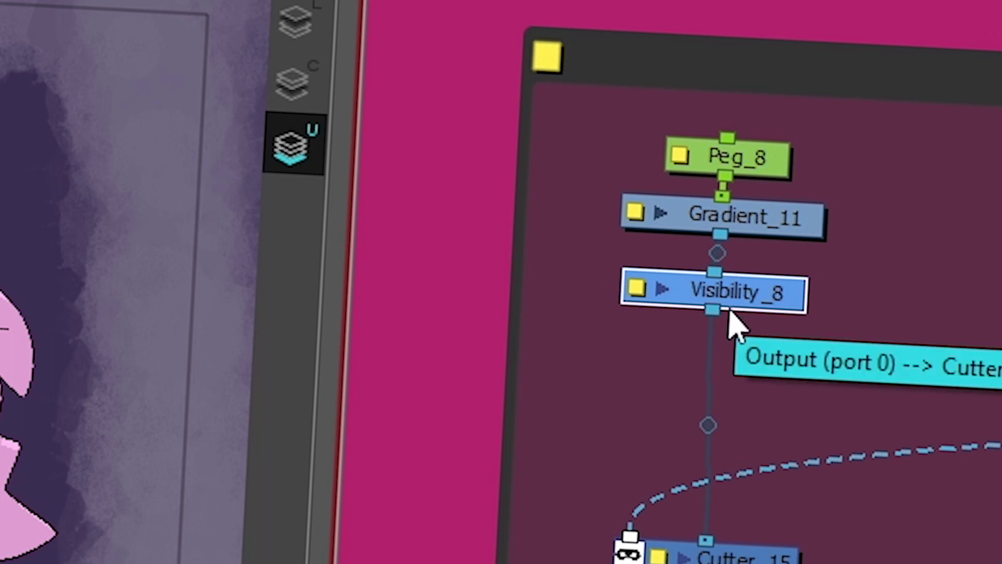
key("d")
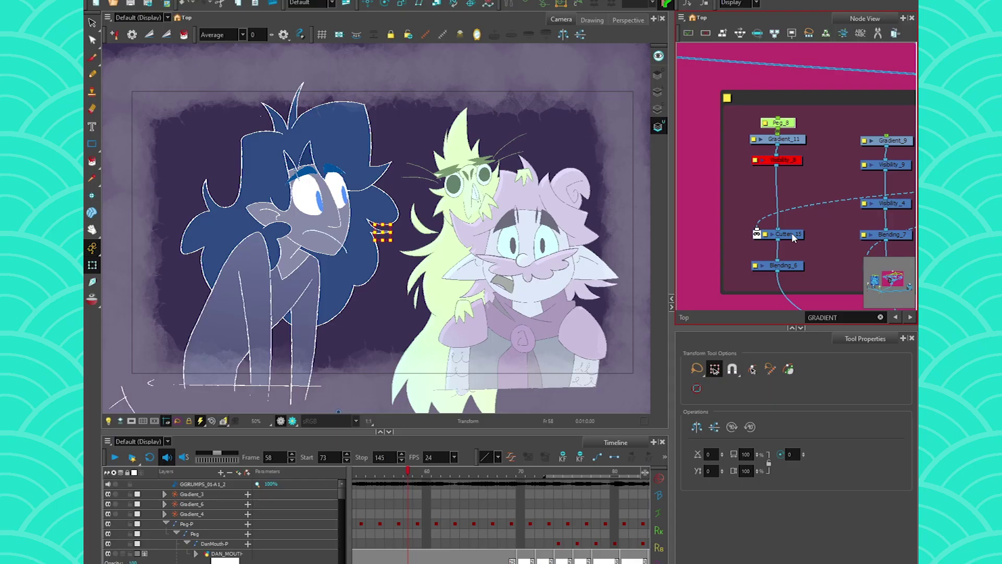
left_click(775, 556)
key("d")
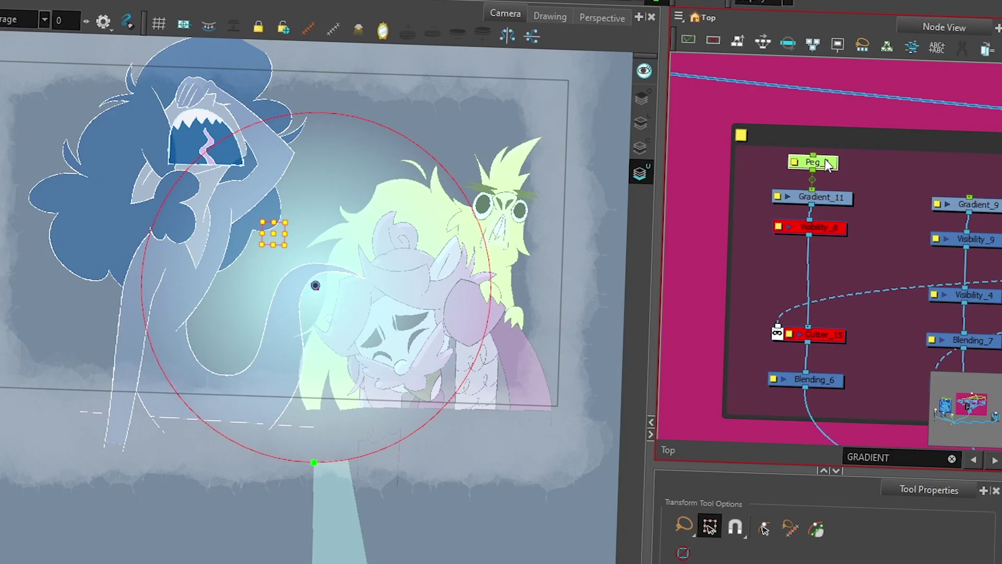
Step: Try moving the radial gradient in the camera view with Peg_8's transform box
left_click(270, 224)
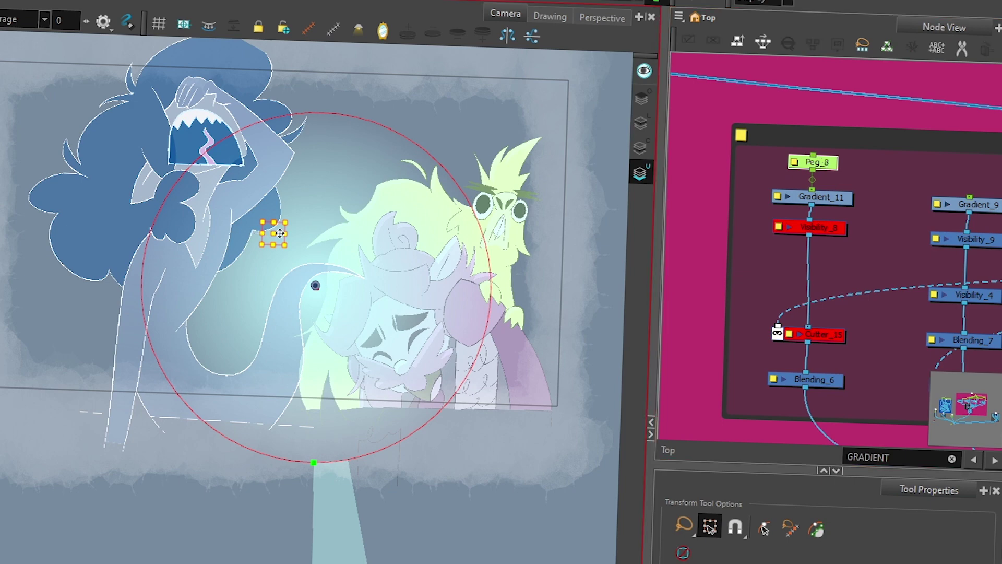
left_click_drag(276, 235, 313, 233)
left_click(840, 201)
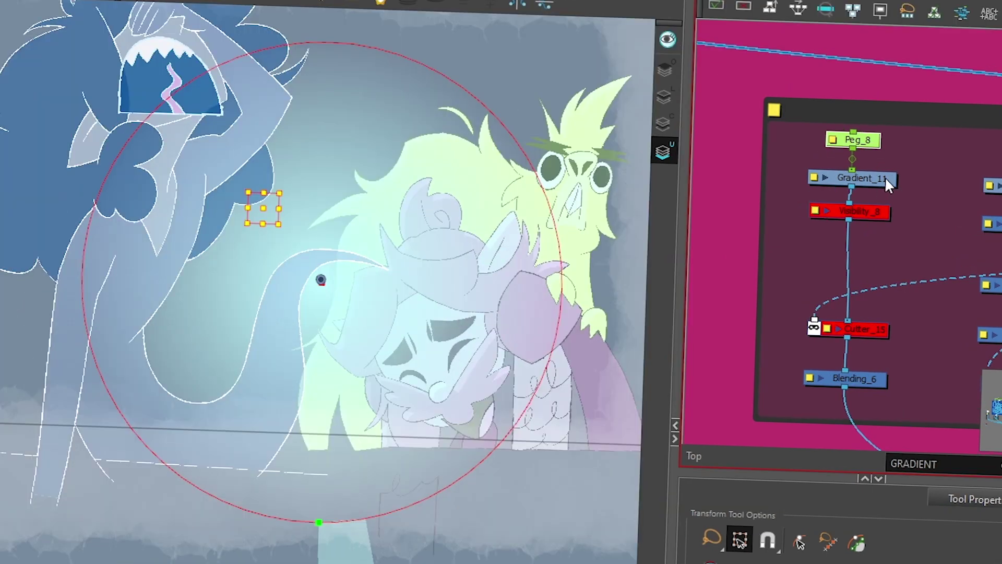
Step: Select Gradient_11 and resize its radial circle with the outer handle, shrinking it first and enlarging it again
left_click(885, 177)
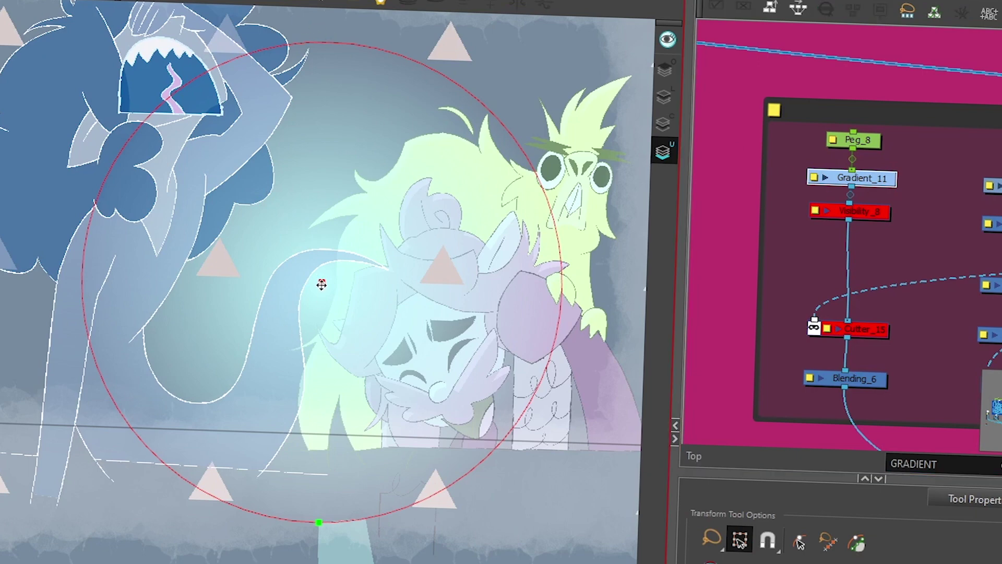
left_click_drag(319, 523, 367, 483)
left_click(309, 303)
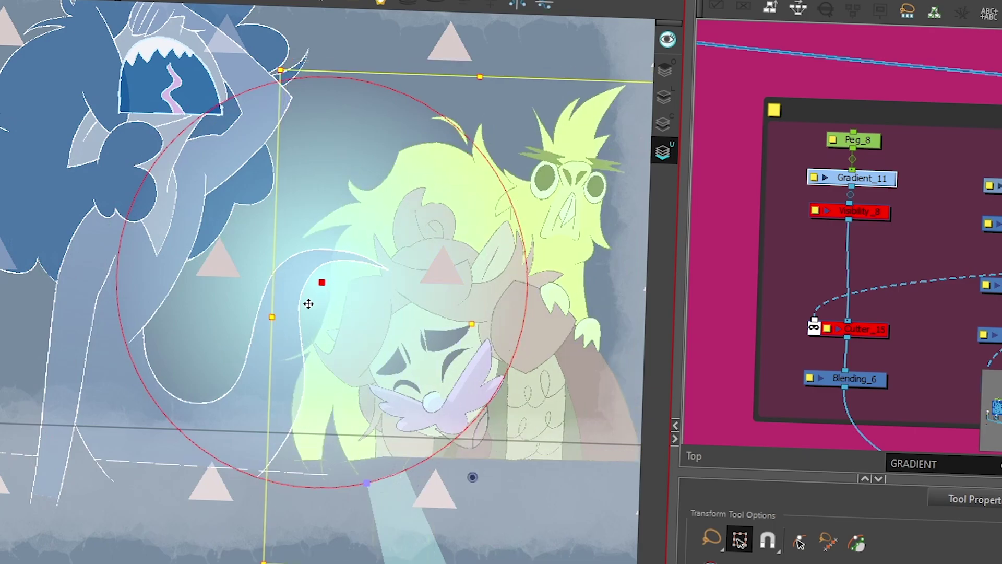
left_click(717, 277)
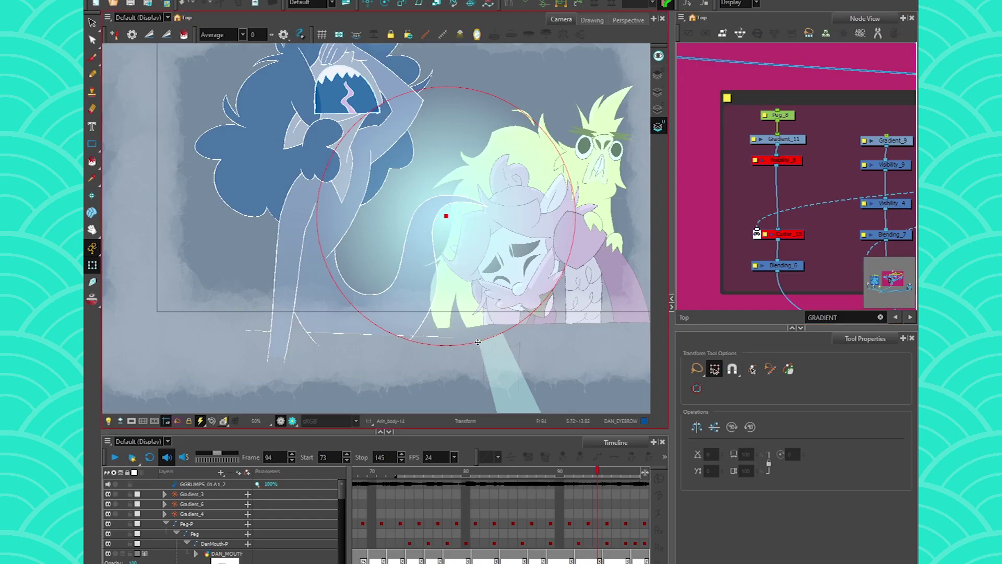
left_click_drag(477, 341, 508, 365)
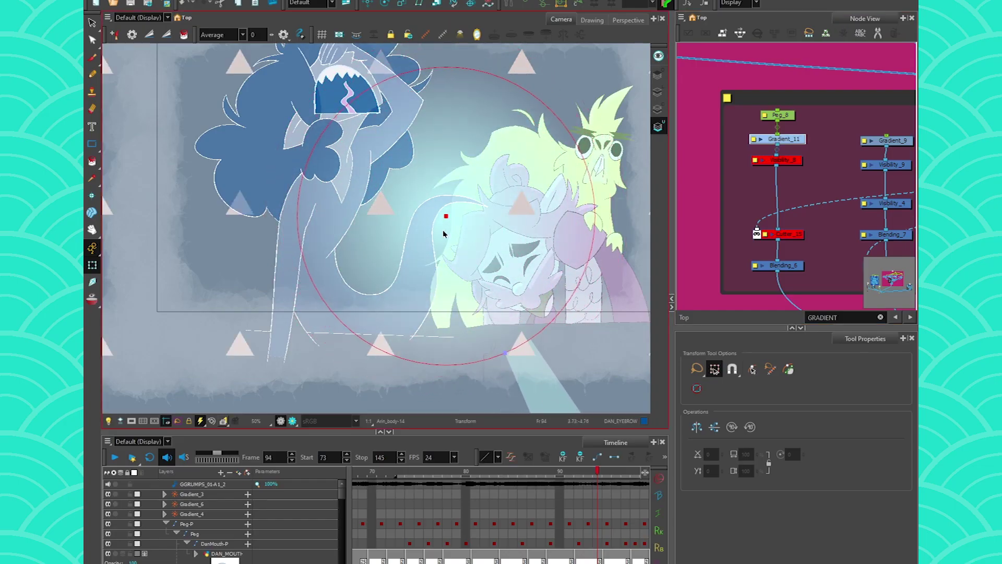
Step: Try new positions for Gradient_11's centre and outer handles, and undo these three handle moves
left_click_drag(446, 217, 381, 149)
left_click_drag(505, 353, 472, 329)
left_click_drag(381, 148, 458, 213)
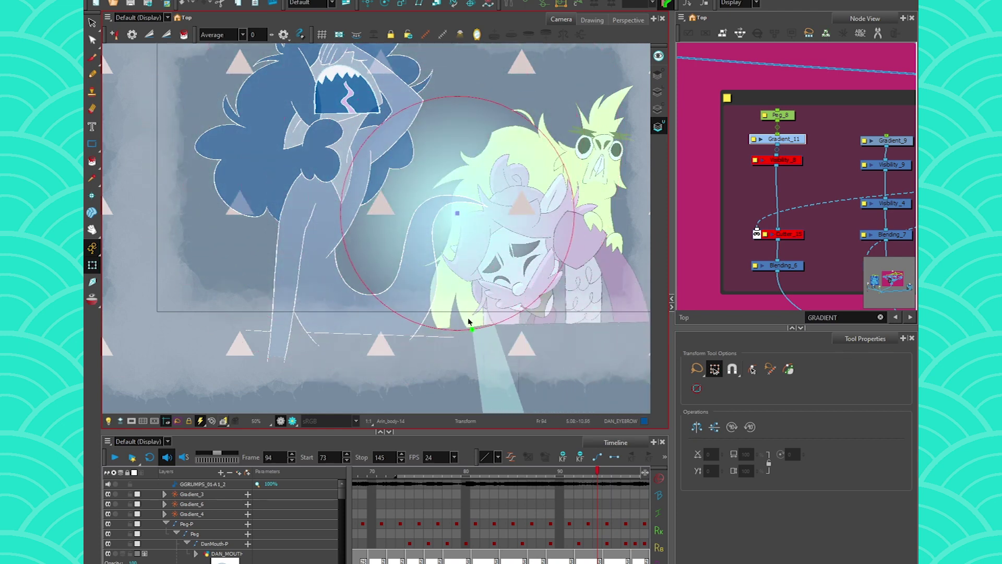
key("ctrl+z")
key("ctrl+z")
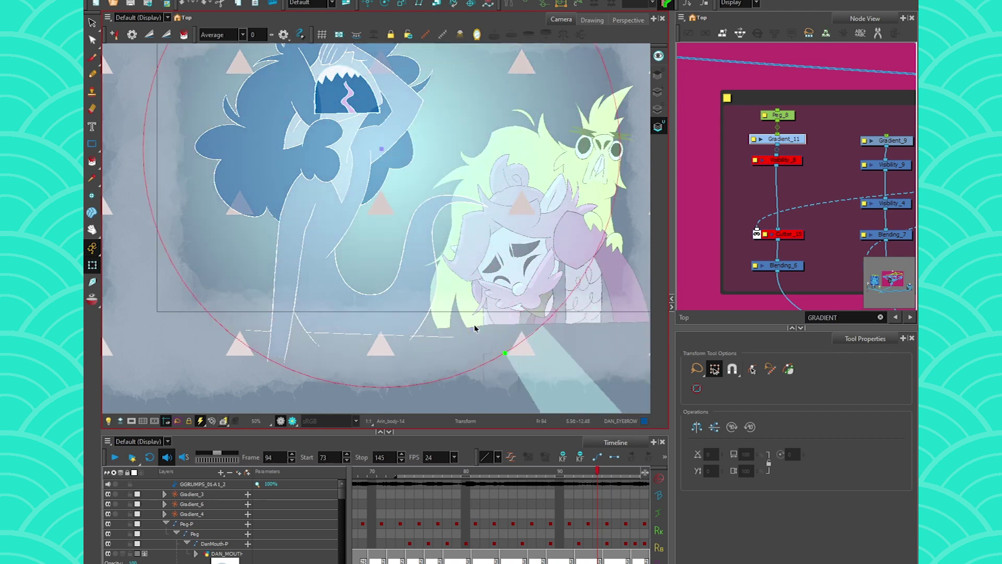
key("ctrl+z")
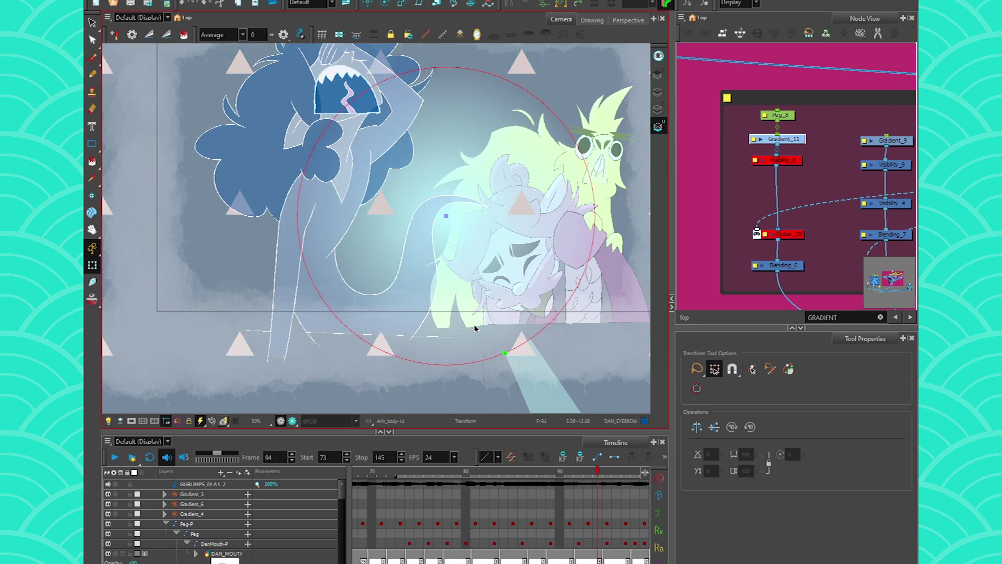
Step: Select the Peg_8 node above Gradient_11 and nudge it slightly upward in the node layout
left_click_drag(790, 117, 790, 112)
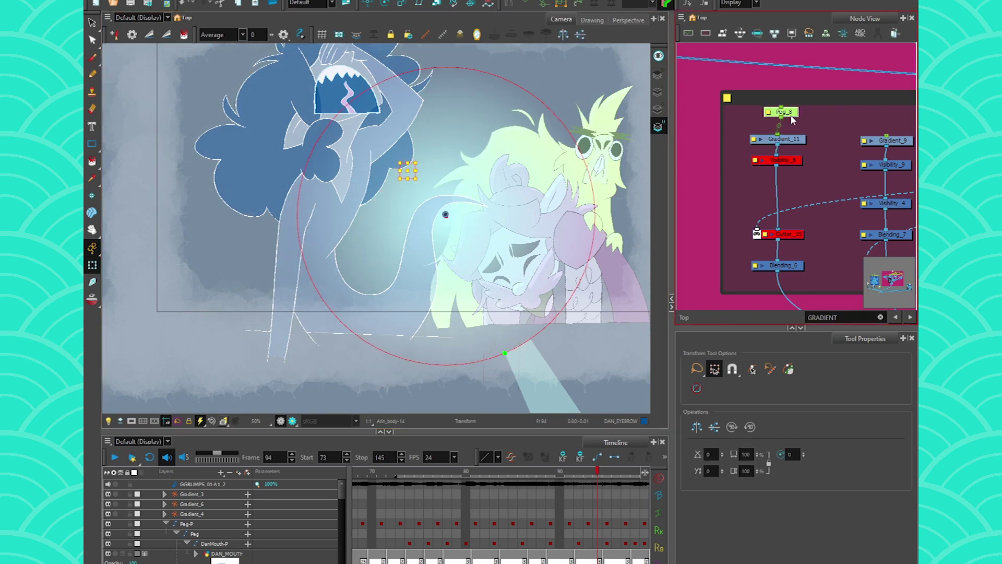